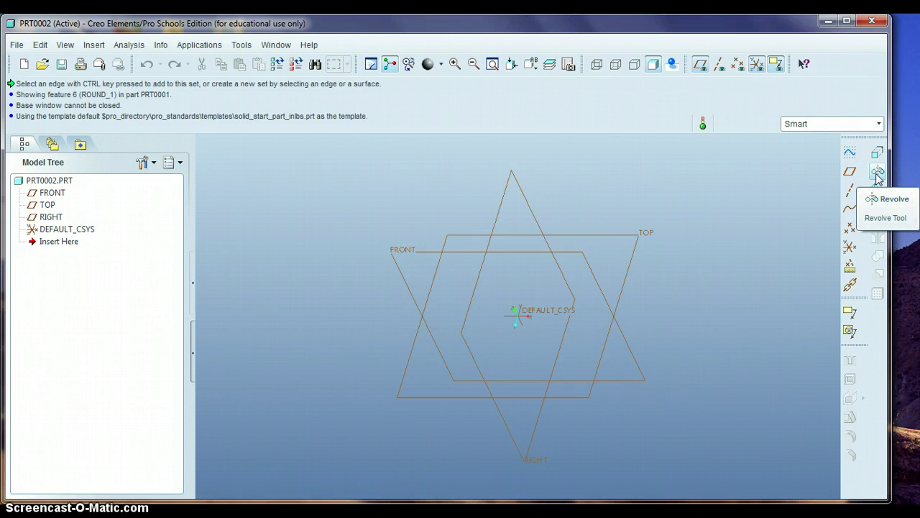
- Start a Revolve feature with an internal sketch on the FRONT plane, TOP as reference
{"action": "left_click", "coordinate": [878, 174]}
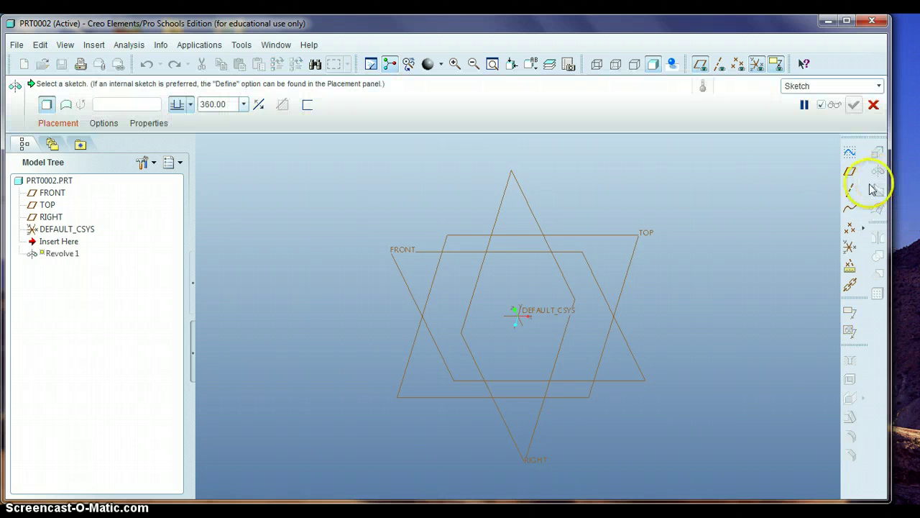
{"action": "left_click", "coordinate": [59, 124]}
{"action": "left_click", "coordinate": [133, 169]}
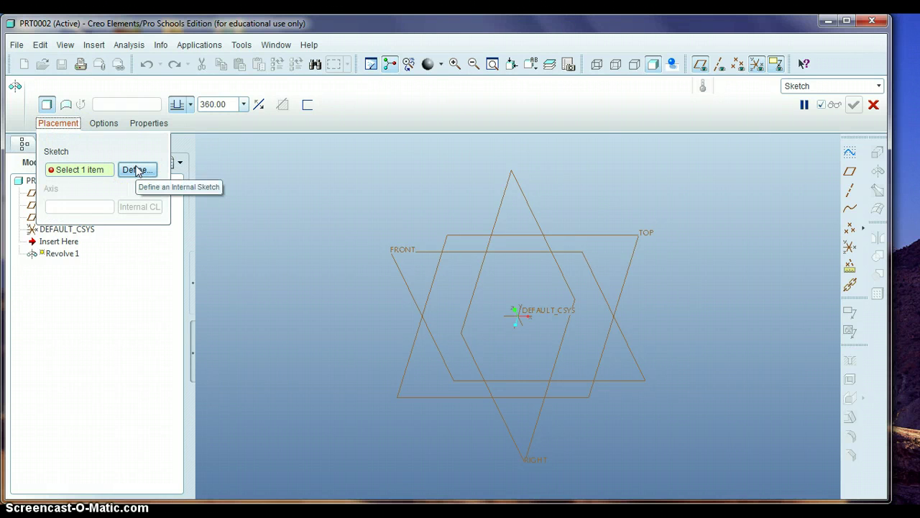
{"action": "left_click", "coordinate": [136, 170]}
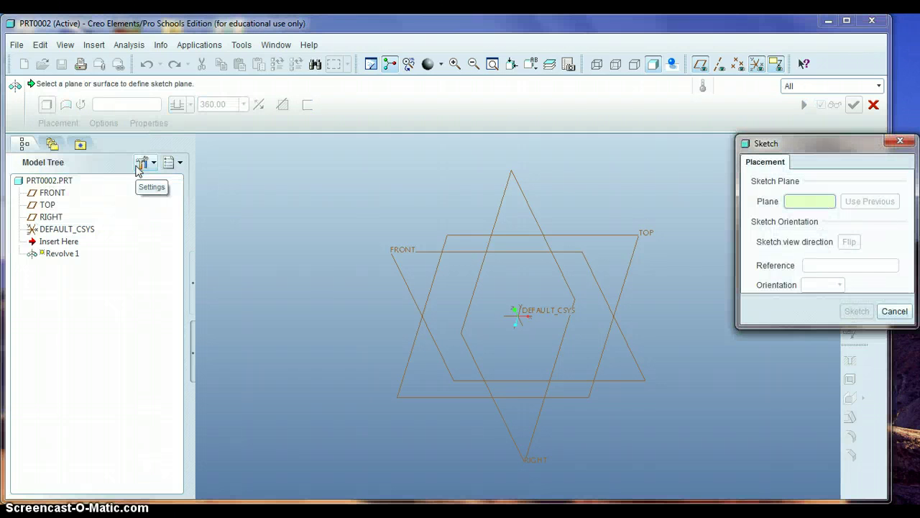
{"action": "left_click", "coordinate": [399, 256]}
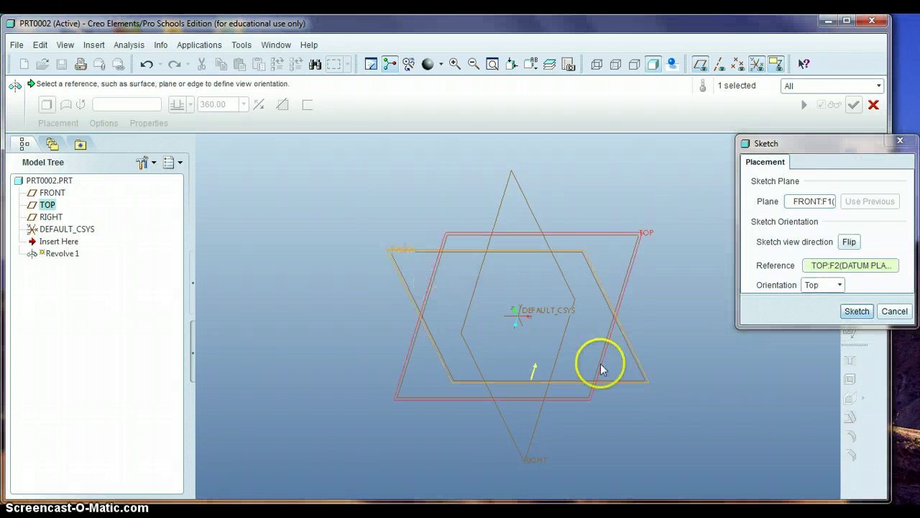
{"action": "left_click", "coordinate": [856, 311]}
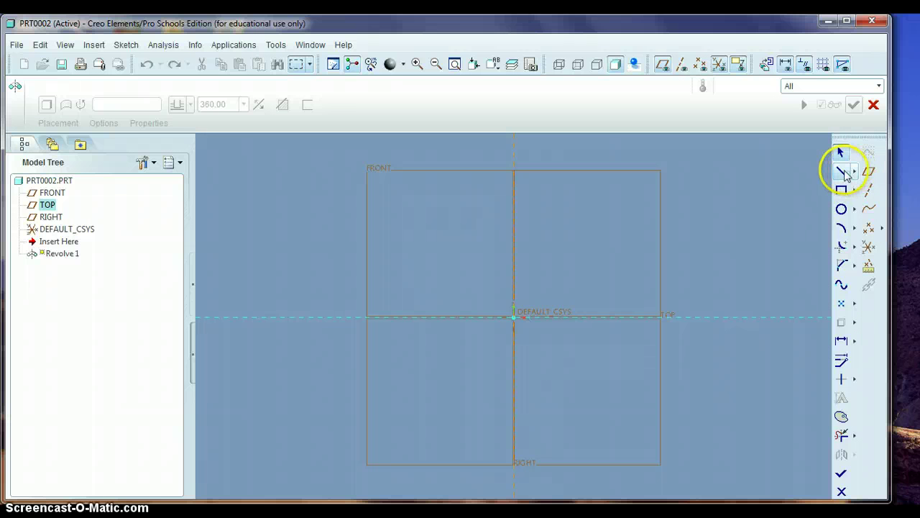
- Draw a closed four-sided line profile starting just below the origin
{"action": "left_click", "coordinate": [841, 171]}
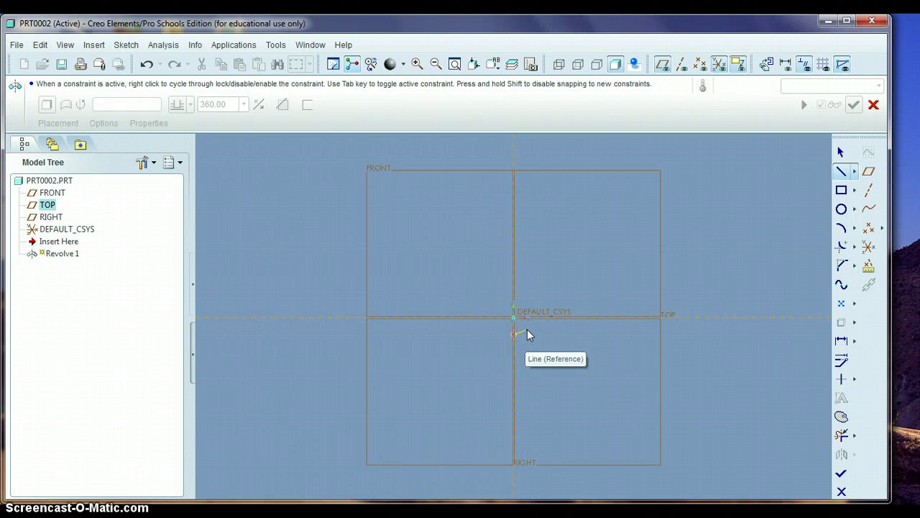
{"action": "left_click", "coordinate": [529, 336]}
{"action": "left_click", "coordinate": [532, 334]}
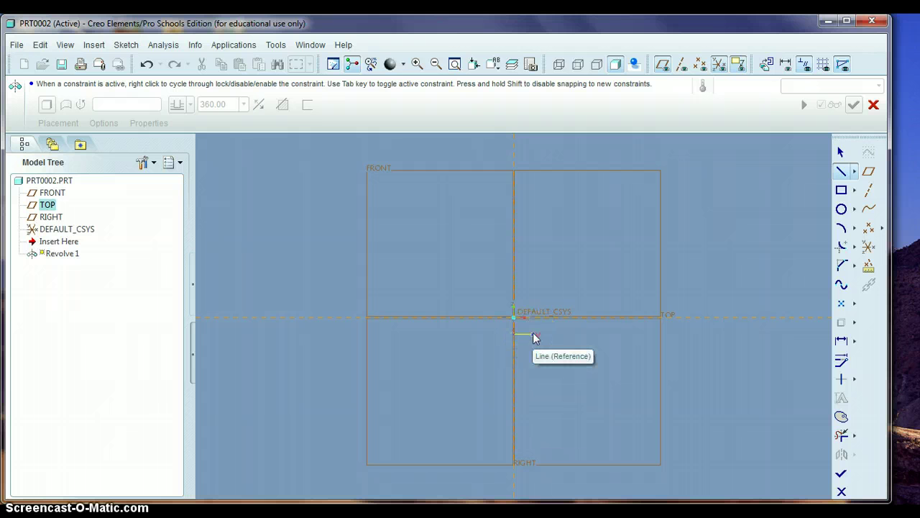
{"action": "left_click", "coordinate": [556, 276]}
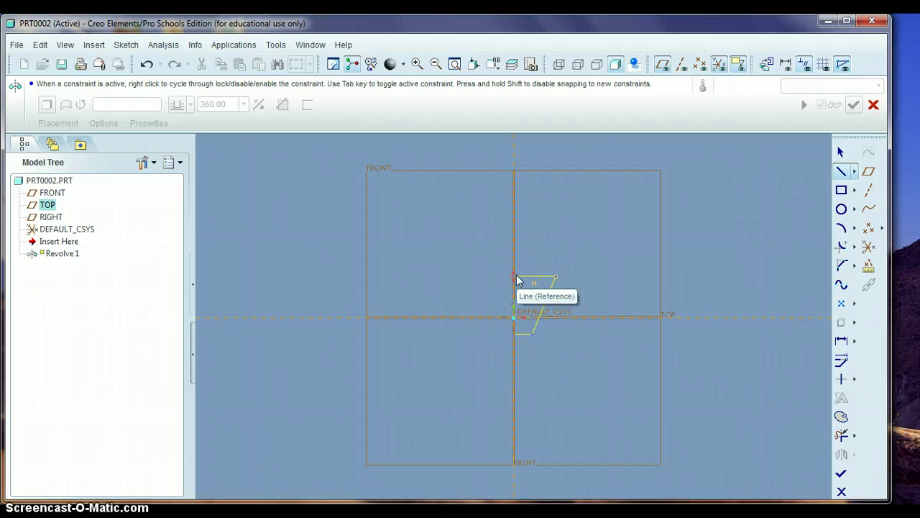
{"action": "left_click", "coordinate": [518, 282]}
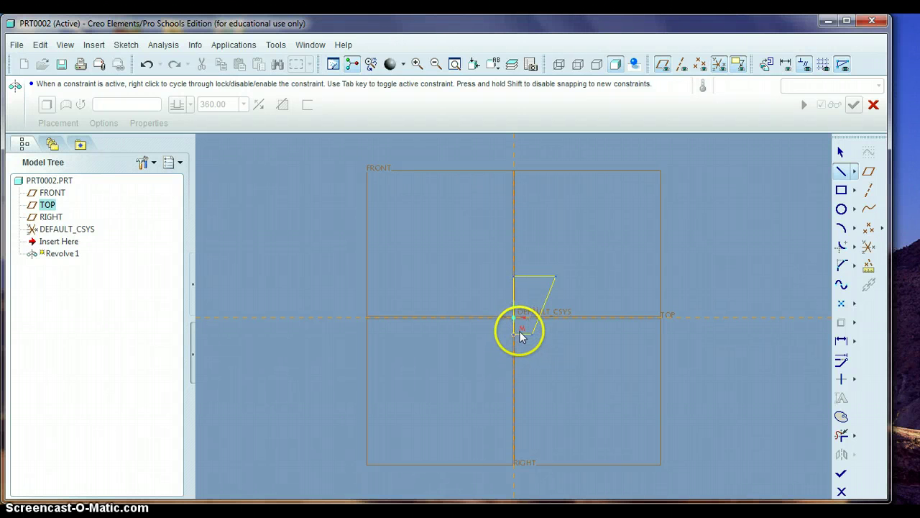
{"action": "left_click", "coordinate": [520, 331]}
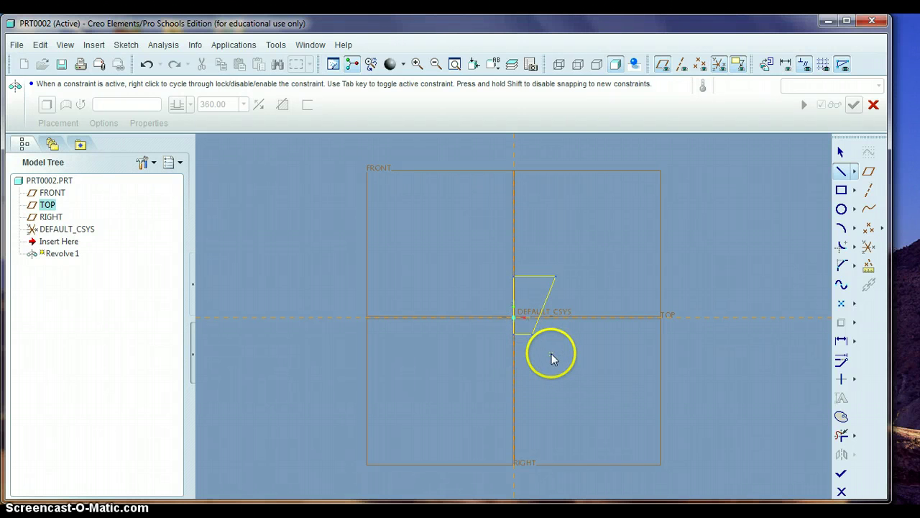
{"action": "left_click", "coordinate": [843, 348]}
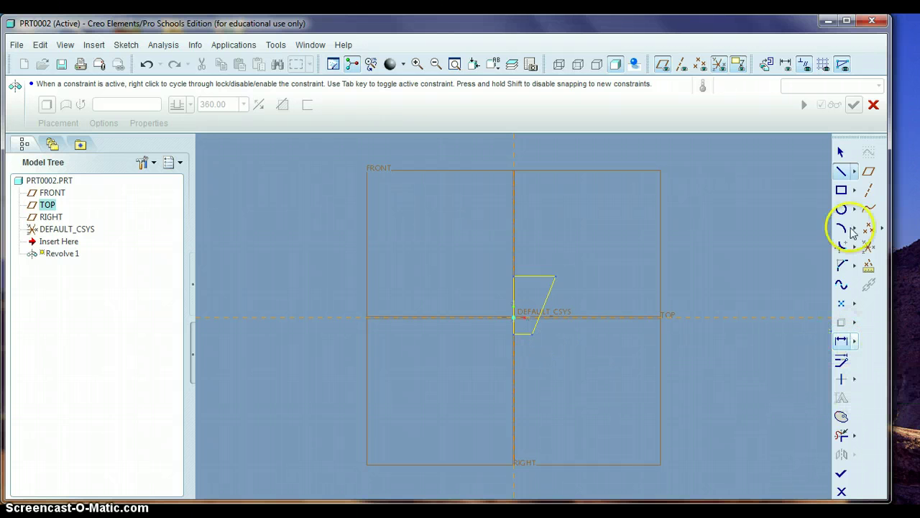
{"action": "left_click", "coordinate": [841, 152]}
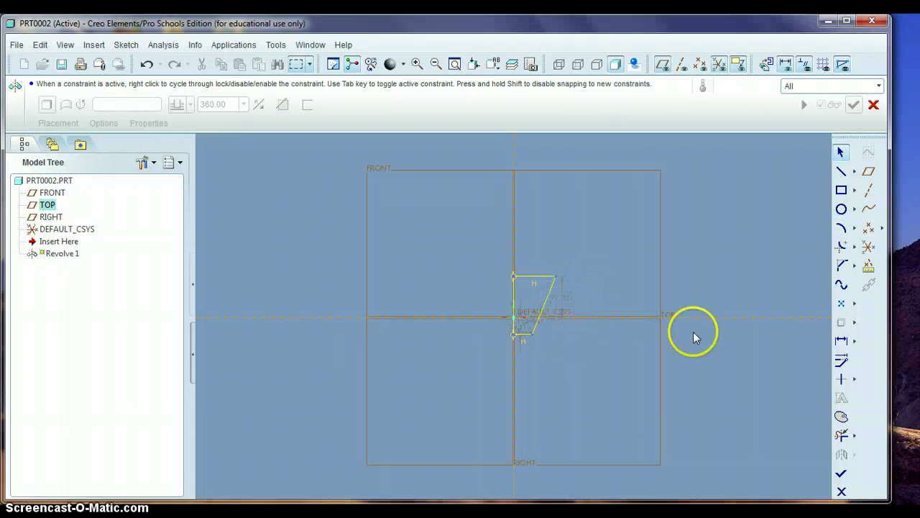
- Dimension the profile's top width (72.782), height (100.148) and bottom edge
{"action": "left_click", "coordinate": [842, 342]}
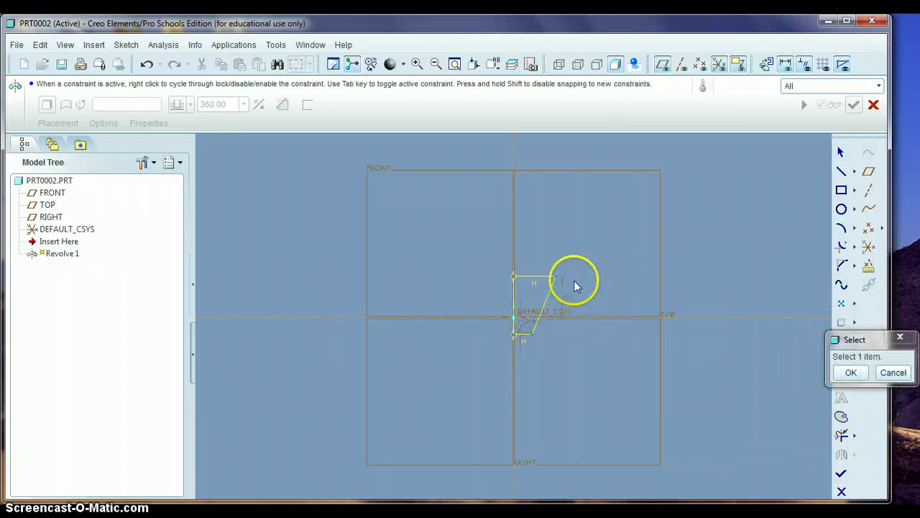
{"action": "left_click", "coordinate": [524, 276]}
{"action": "middle_click", "coordinate": [535, 265]}
{"action": "key", "text": "Return"}
{"action": "middle_click", "coordinate": [580, 325]}
{"action": "key", "text": "Return"}
{"action": "left_click", "coordinate": [509, 334]}
- Set the bottom width to .375 and enter 27.5 for the profile height
{"action": "middle_click", "coordinate": [522, 359]}
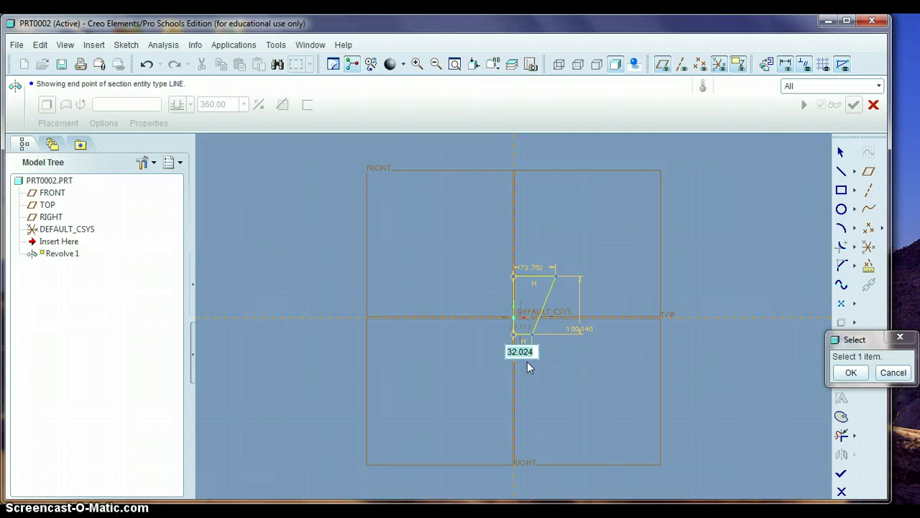
{"action": "mouse_move", "coordinate": [518, 291]}
{"action": "left_mouse_down"}
{"action": "mouse_move", "coordinate": [519, 265]}
{"action": "mouse_move", "coordinate": [515, 350]}
{"action": "mouse_move", "coordinate": [544, 267]}
{"action": "mouse_move", "coordinate": [508, 307]}
{"action": "left_mouse_up"}
{"action": "type", "text": ".375"}
{"action": "key", "text": "Return"}
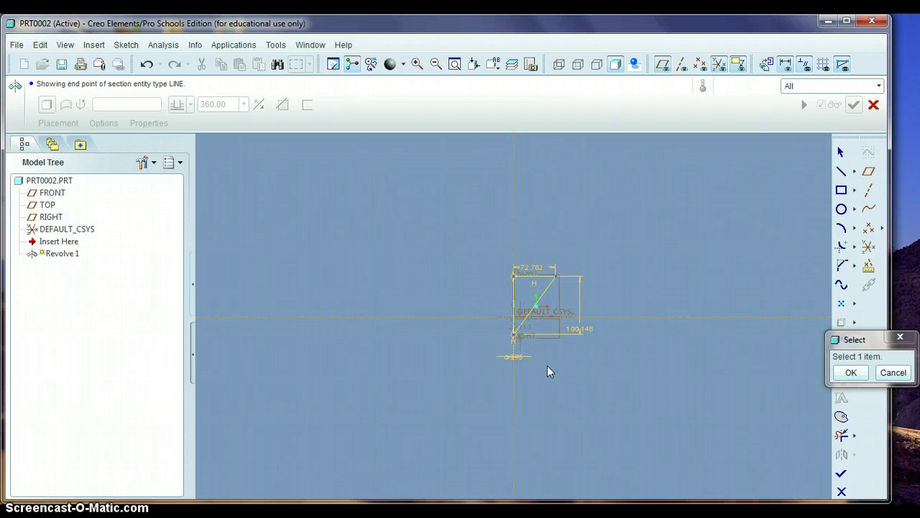
{"action": "left_click", "coordinate": [581, 331]}
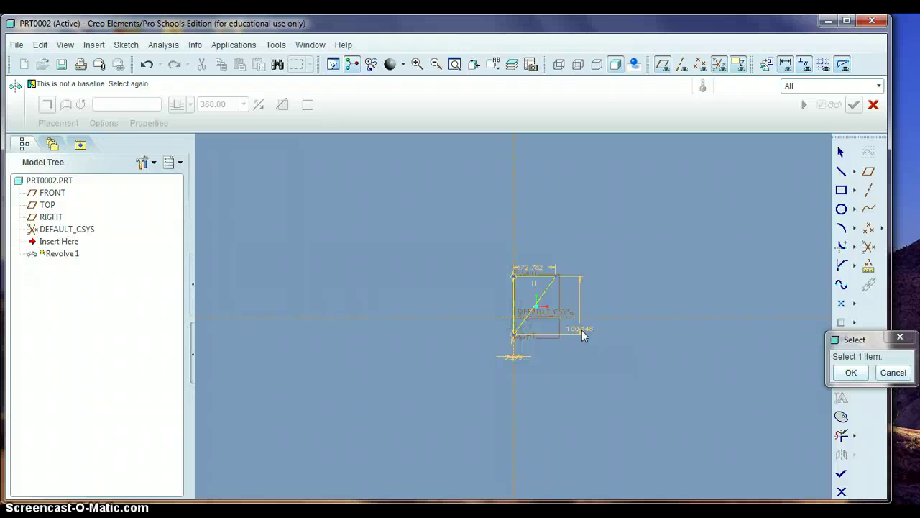
{"action": "left_click", "coordinate": [582, 330]}
{"action": "middle_click", "coordinate": [717, 232]}
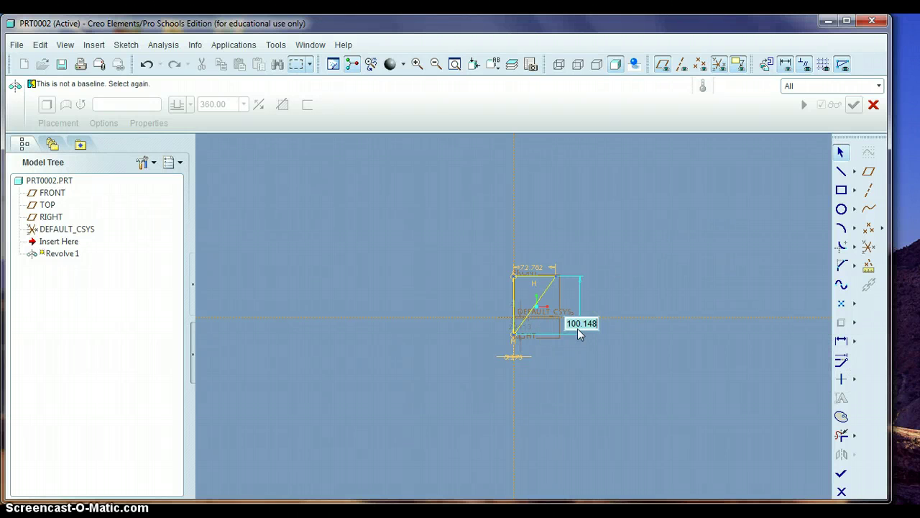
{"action": "type", "text": "27.5"}
{"action": "key", "text": "Return"}
{"action": "scroll", "coordinate": [531, 329], "scroll_direction": "down", "scroll_amount": 3}
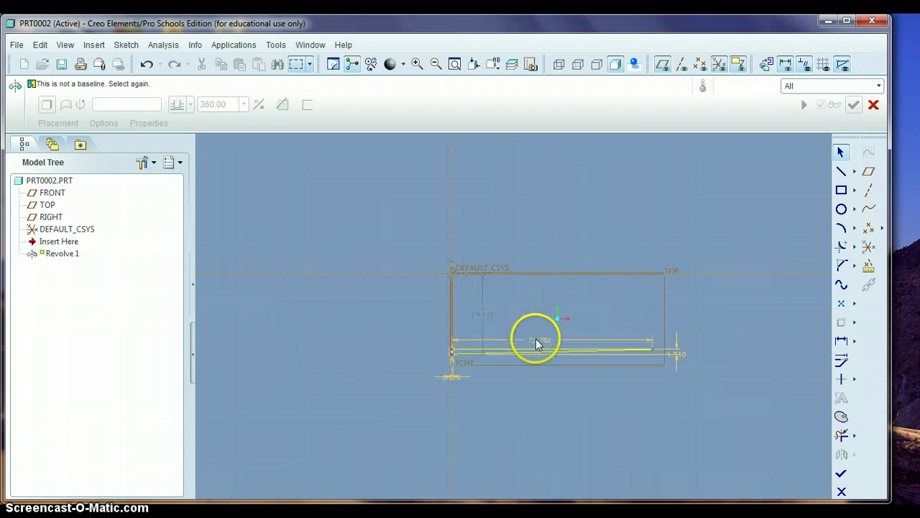
- Set the top width to .625 and the left edge's reference offset to 0
{"action": "double_click", "coordinate": [535, 344]}
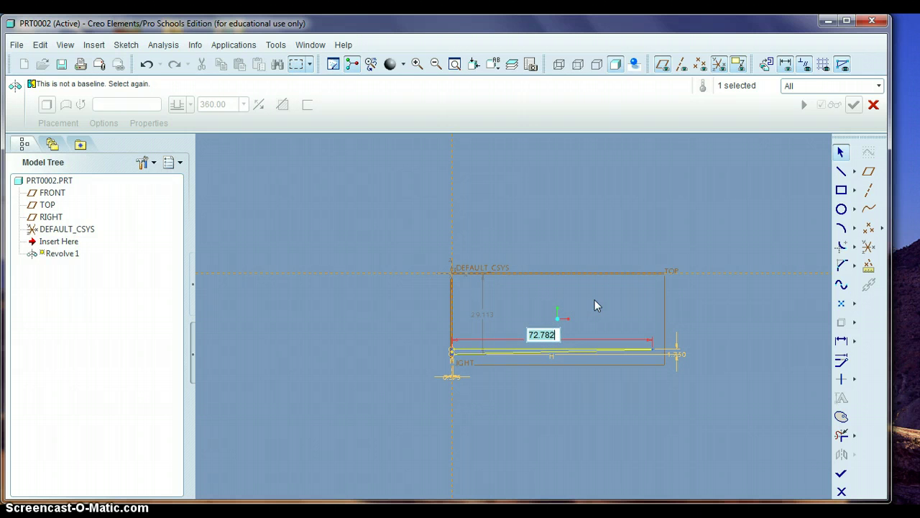
{"action": "key", "text": "BackSpace"}
{"action": "type", "text": ".625"}
{"action": "key", "text": "Return"}
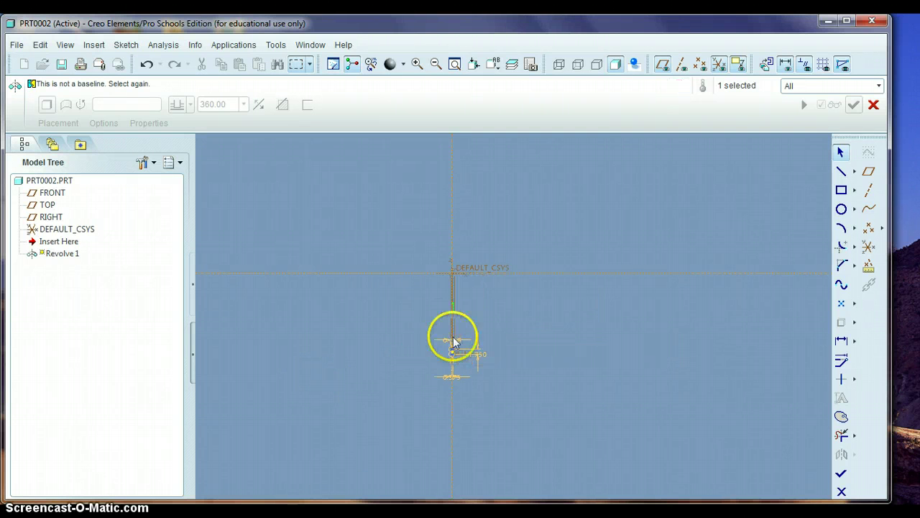
{"action": "scroll", "coordinate": [455, 336], "scroll_direction": "up", "scroll_amount": 4}
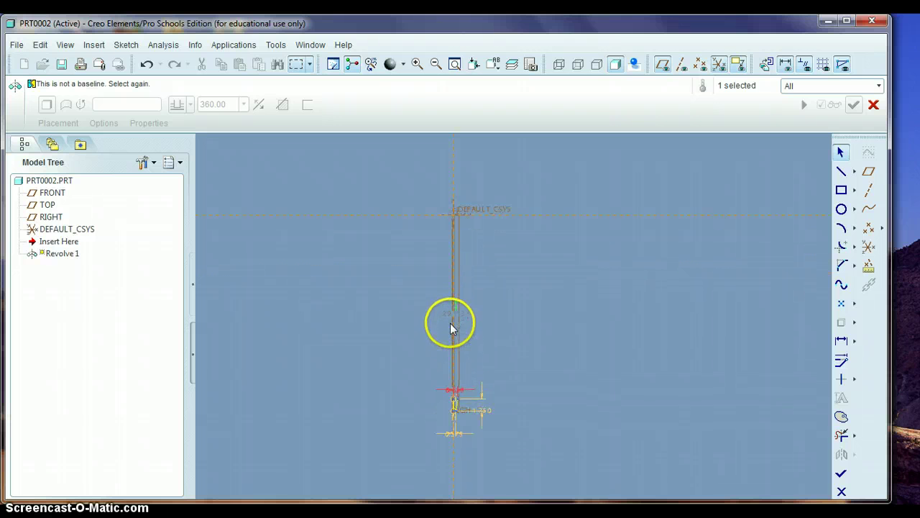
{"action": "left_click", "coordinate": [456, 317]}
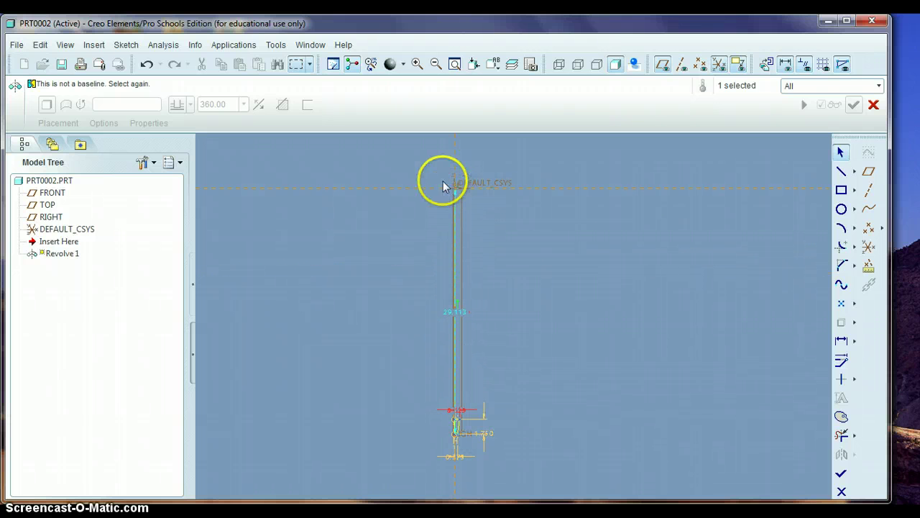
{"action": "double_click", "coordinate": [453, 309]}
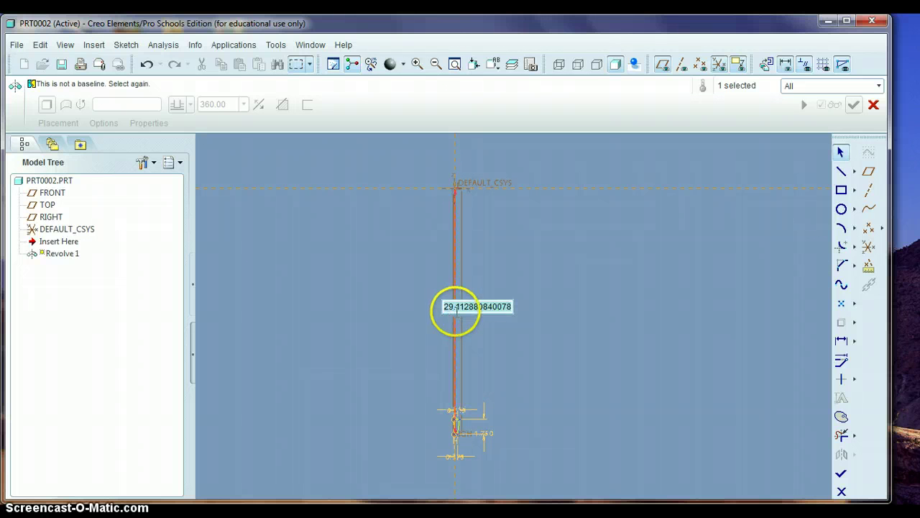
{"action": "type", "text": "0"}
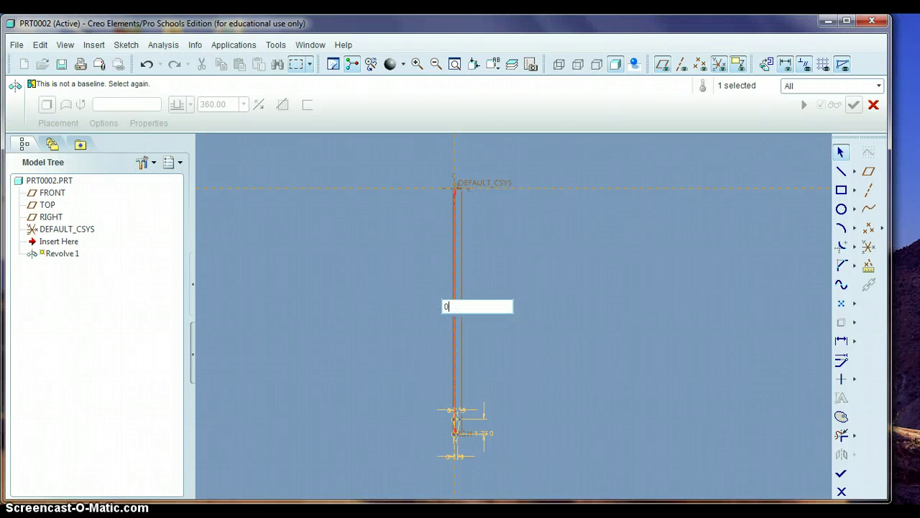
{"action": "left_click", "coordinate": [504, 311]}
{"action": "mouse_move", "coordinate": [454, 189]}
{"action": "left_mouse_down"}
{"action": "mouse_move", "coordinate": [456, 158]}
{"action": "mouse_move", "coordinate": [470, 215]}
{"action": "left_mouse_up"}
{"action": "middle_click_drag", "start_coordinate": [471, 216], "coordinate": [440, 154], "text": "shift"}
- Draw a vertical centerline along the profile's left edge and finish the sketch to preview the revolve
{"action": "left_click", "coordinate": [454, 65]}
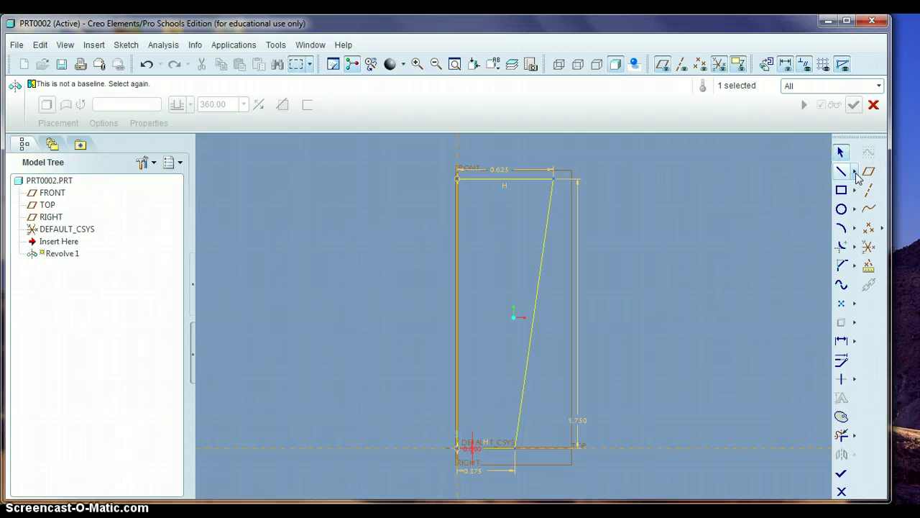
{"action": "left_click", "coordinate": [856, 172]}
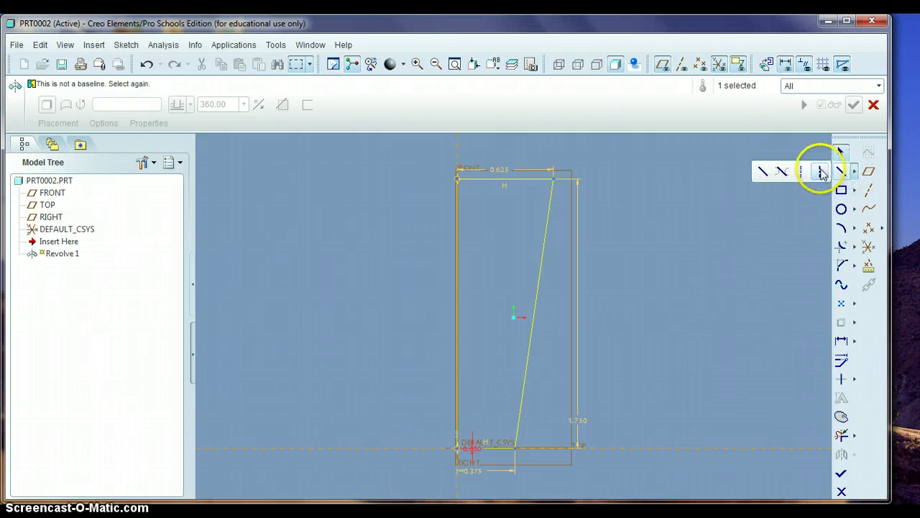
{"action": "left_click", "coordinate": [823, 169]}
{"action": "left_click", "coordinate": [457, 154]}
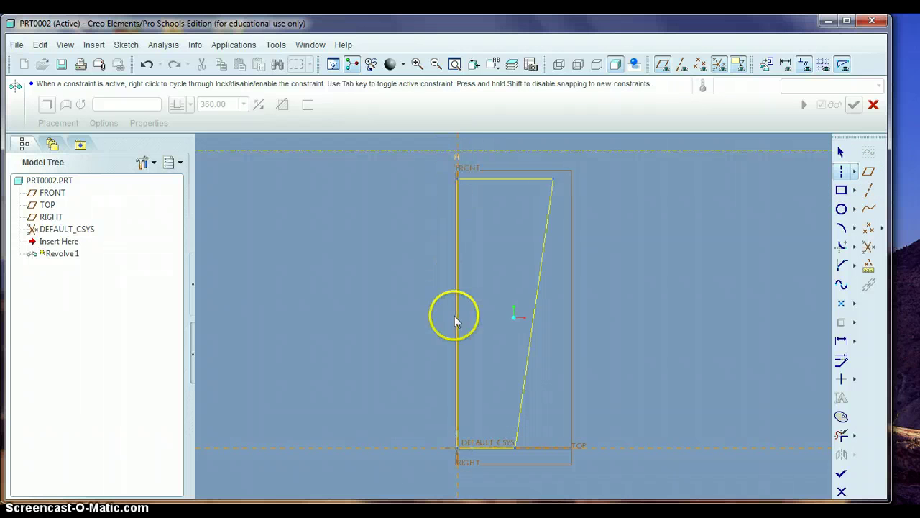
{"action": "left_click", "coordinate": [460, 480]}
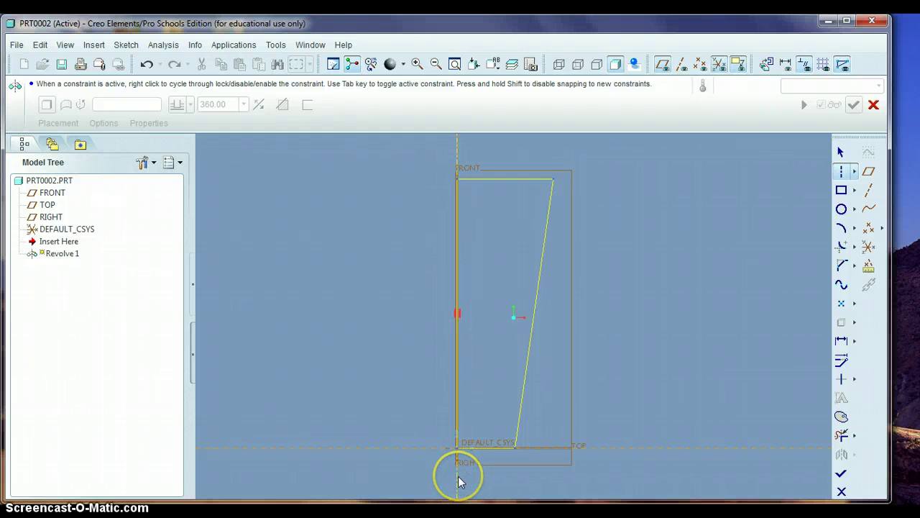
{"action": "left_click", "coordinate": [462, 476]}
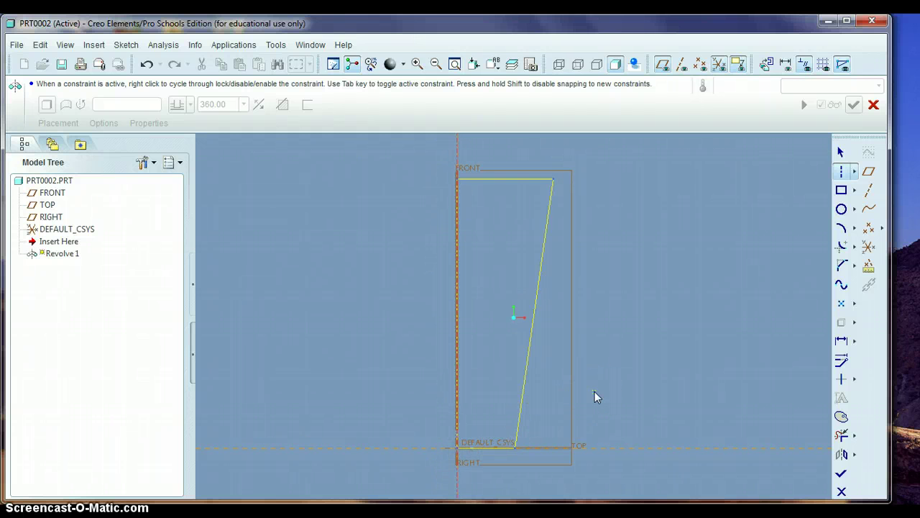
{"action": "scroll", "coordinate": [592, 390], "scroll_direction": "up", "scroll_amount": 3}
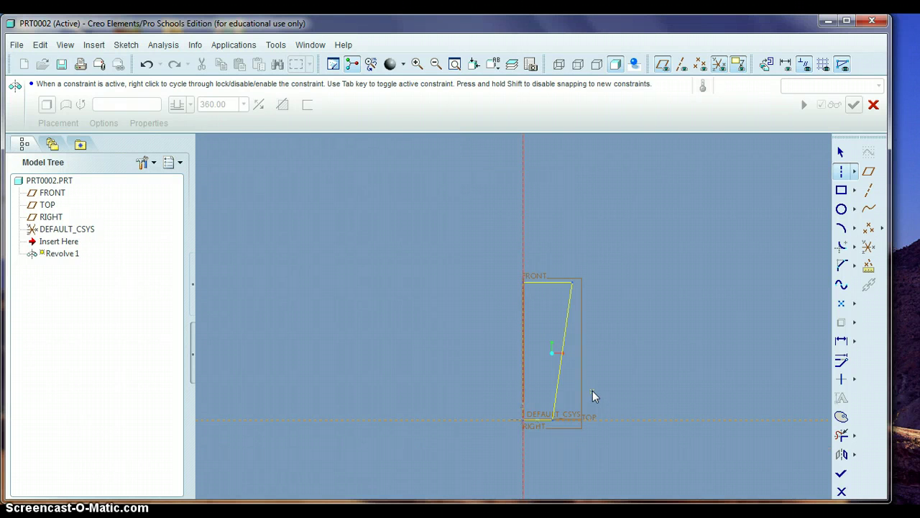
{"action": "left_click", "coordinate": [839, 474]}
{"action": "middle_click_drag", "start_coordinate": [622, 290], "coordinate": [595, 331]}
- Complete Revolve 1 and round the cylinder's top edge with a 0.030 round
{"action": "left_click", "coordinate": [853, 104]}
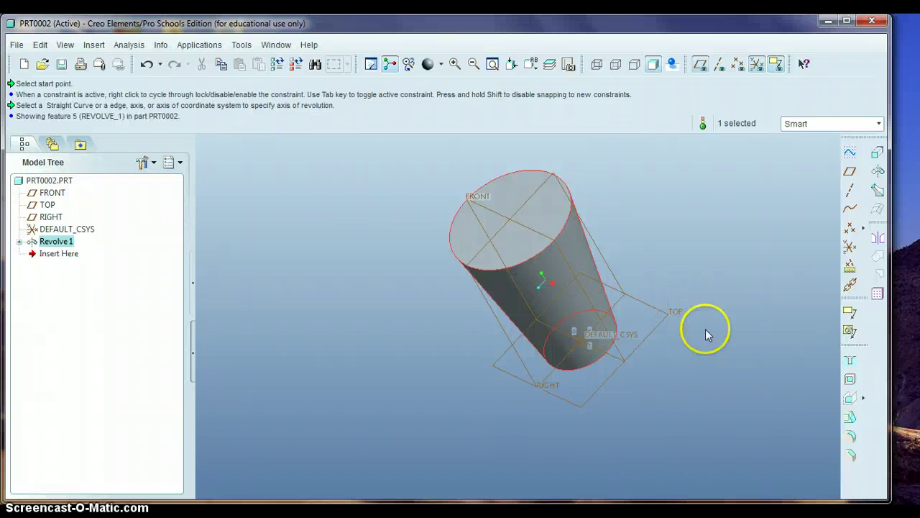
{"action": "left_click", "coordinate": [851, 437]}
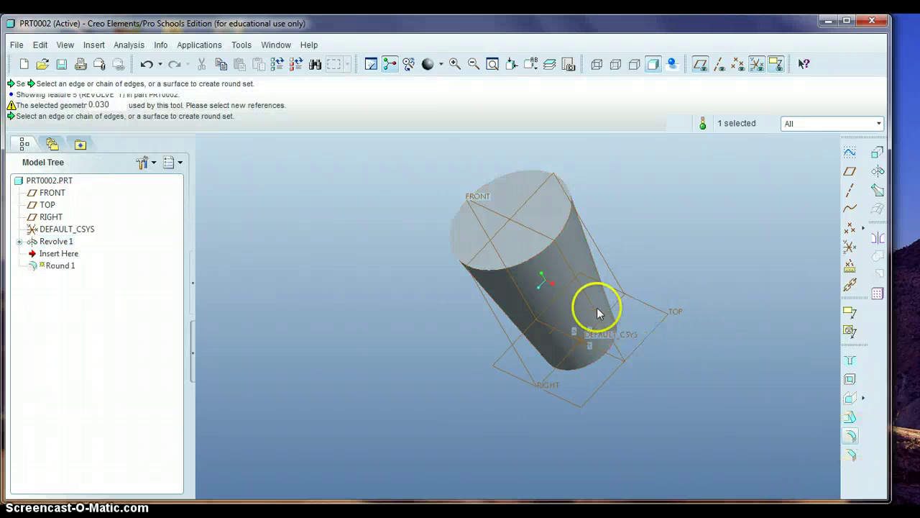
{"action": "left_click", "coordinate": [527, 260]}
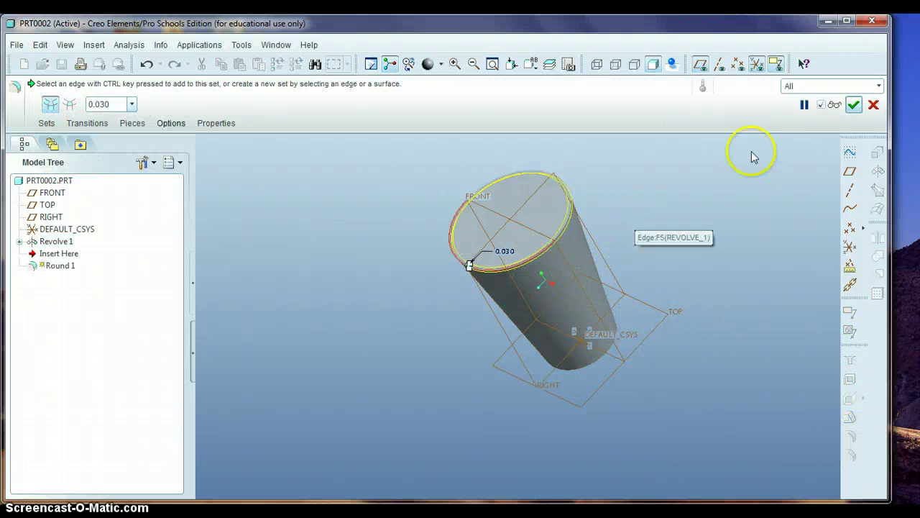
{"action": "left_click", "coordinate": [852, 107]}
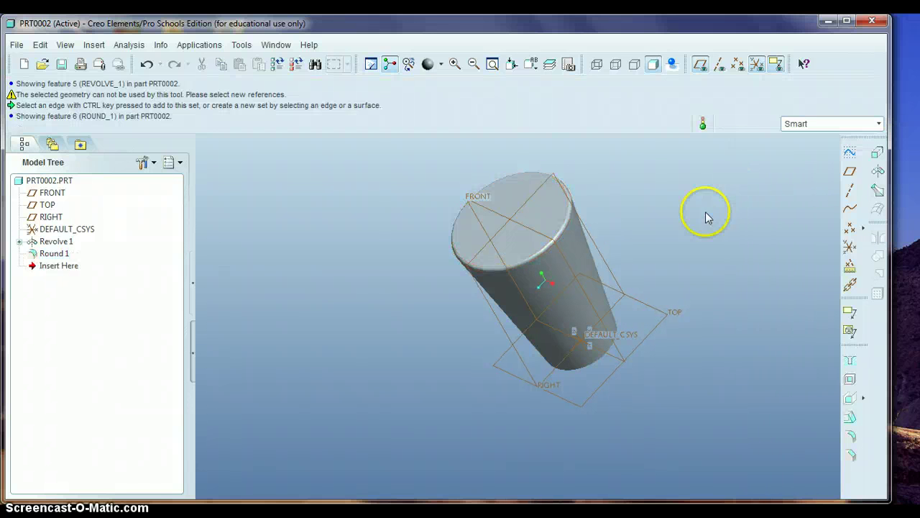
{"action": "mouse_move", "coordinate": [705, 207]}
{"action": "middle_mouse_down"}
{"action": "mouse_move", "coordinate": [708, 189]}
{"action": "mouse_move", "coordinate": [714, 194]}
{"action": "middle_mouse_up"}
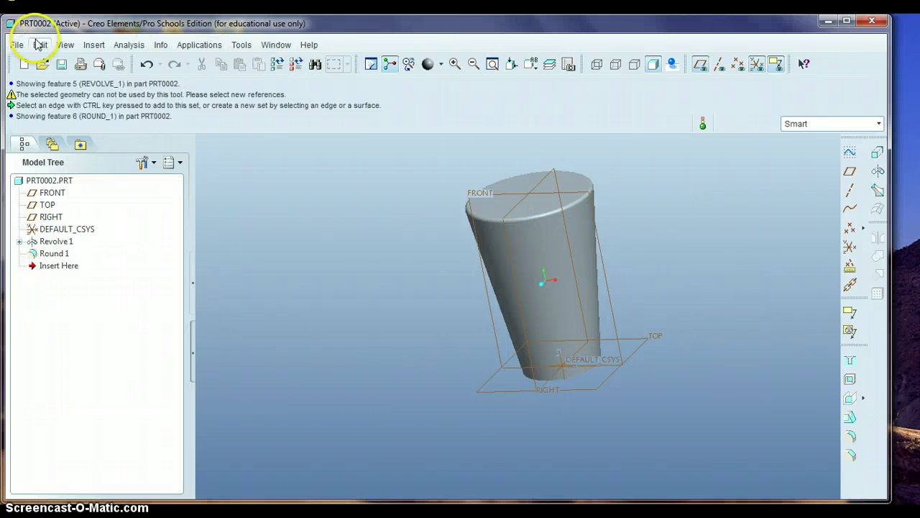
- Create new part PRT0003 using the default name and template
{"action": "left_click", "coordinate": [20, 63]}
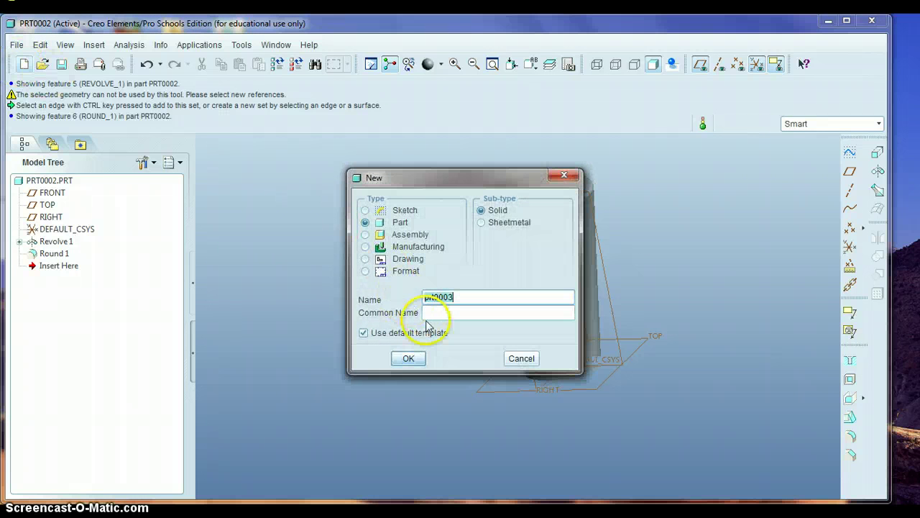
{"action": "left_click", "coordinate": [410, 358]}
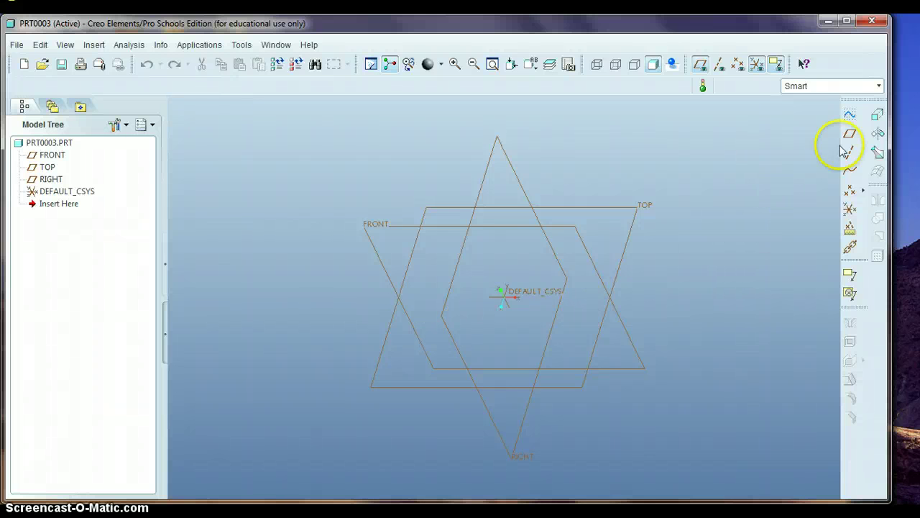
- Start a new sketch on the FRONT datum plane
{"action": "left_click", "coordinate": [849, 114]}
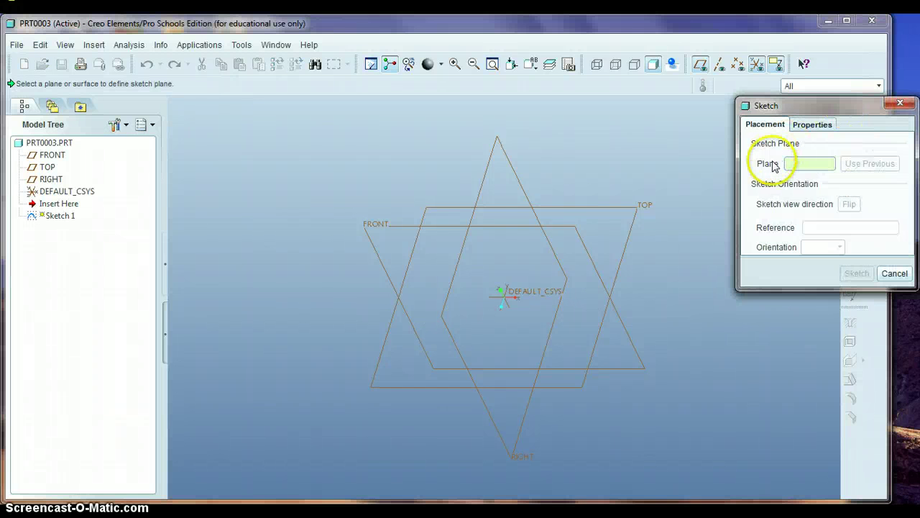
{"action": "left_click", "coordinate": [379, 224]}
{"action": "left_click", "coordinate": [854, 273]}
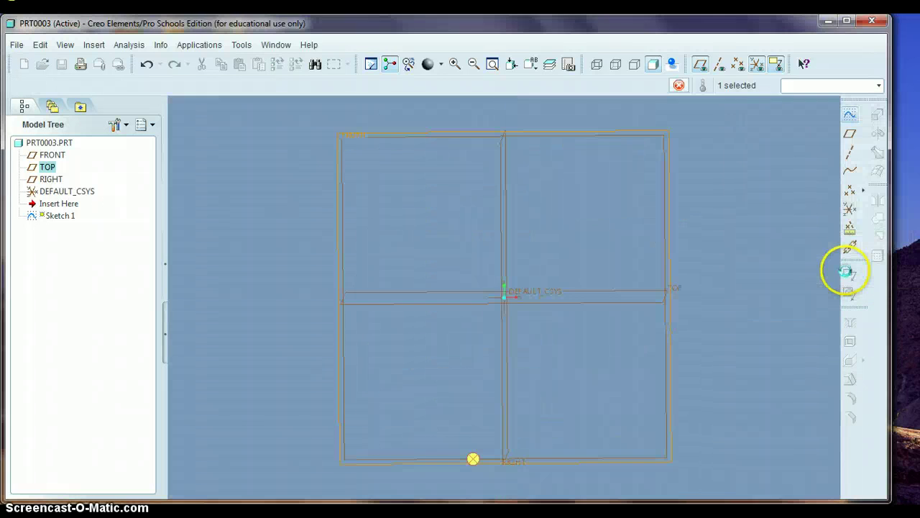
- Draw a circle centred on the origin, set its diameter to .375, and finish the sketch
{"action": "left_click", "coordinate": [841, 191]}
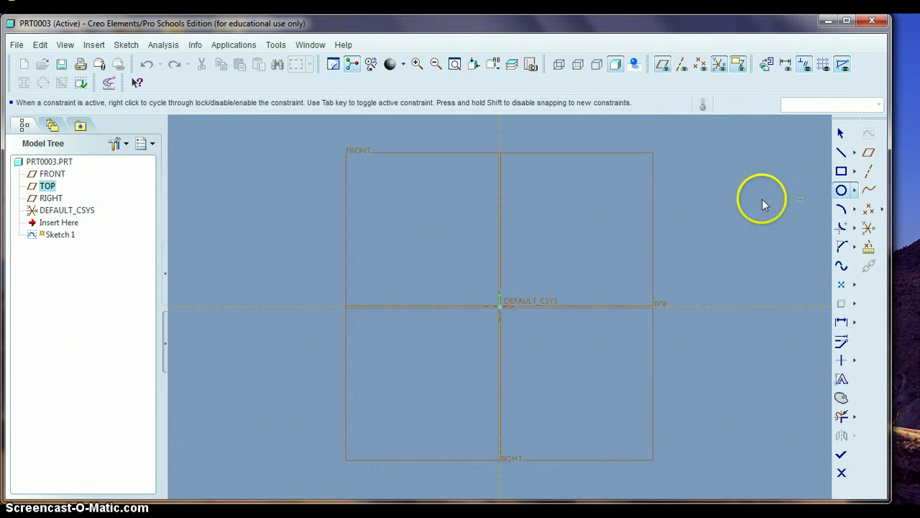
{"action": "left_click", "coordinate": [501, 307]}
{"action": "left_click", "coordinate": [532, 328]}
{"action": "middle_click", "coordinate": [532, 327]}
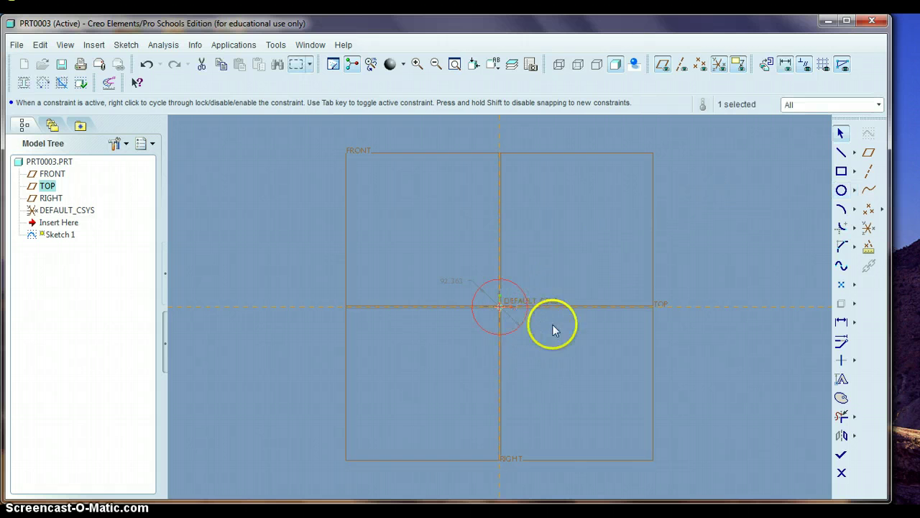
{"action": "double_click", "coordinate": [452, 281]}
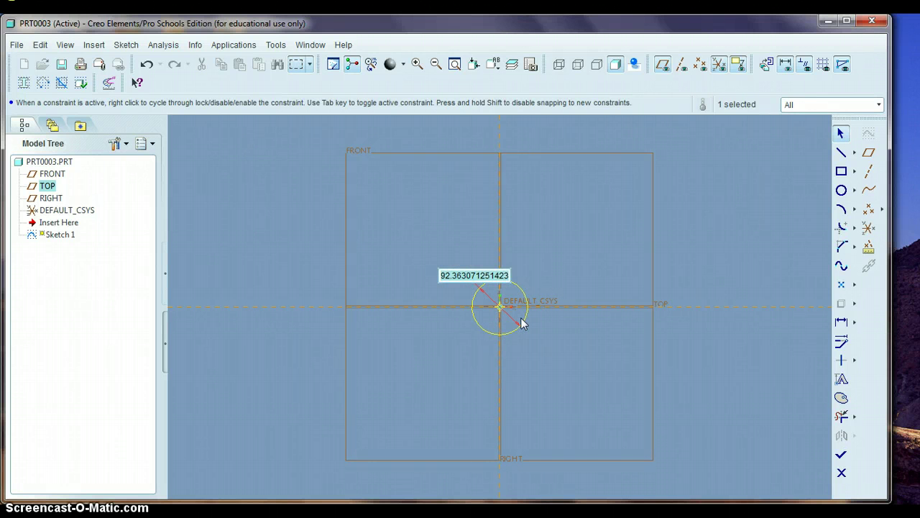
{"action": "type", "text": ".375"}
{"action": "key", "text": "Return"}
{"action": "mouse_move", "coordinate": [499, 297]}
{"action": "middle_mouse_down"}
{"action": "mouse_move", "coordinate": [498, 312]}
{"action": "mouse_move", "coordinate": [519, 316]}
{"action": "mouse_move", "coordinate": [517, 295]}
{"action": "mouse_move", "coordinate": [468, 271]}
{"action": "mouse_move", "coordinate": [479, 294]}
{"action": "middle_mouse_up"}
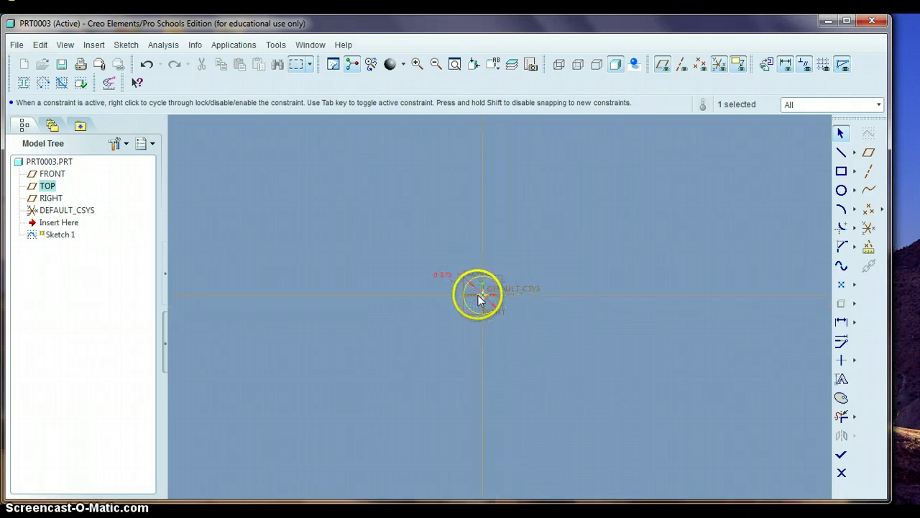
{"action": "left_click", "coordinate": [840, 454]}
{"action": "middle_click_drag", "start_coordinate": [731, 362], "coordinate": [653, 368]}
- Extrude Sketch 1 symmetrically about the sketch plane to a 2.25 depth
{"action": "scroll", "coordinate": [653, 367], "scroll_direction": "down", "scroll_amount": 3}
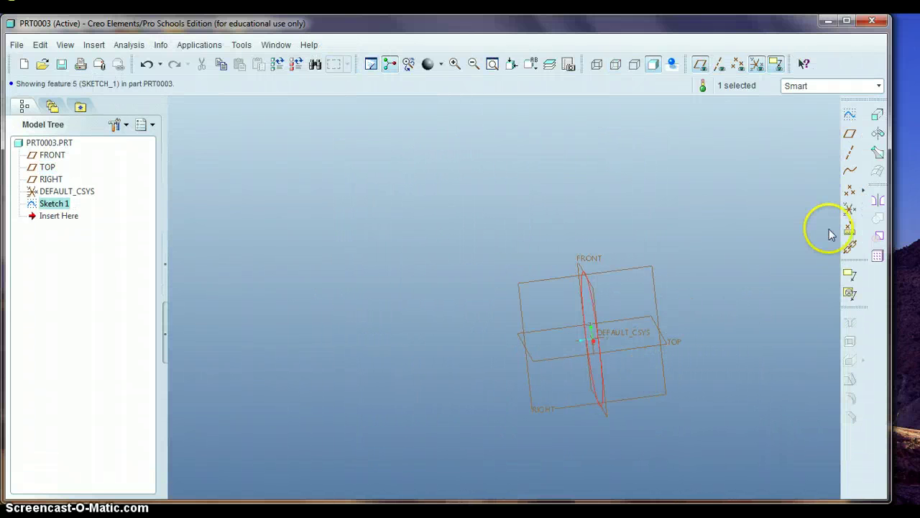
{"action": "left_click", "coordinate": [877, 114]}
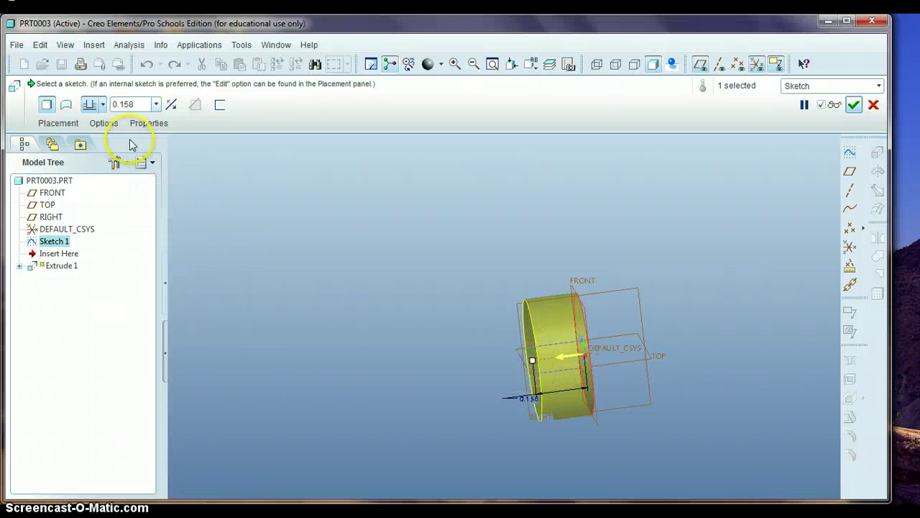
{"action": "left_click", "coordinate": [102, 106]}
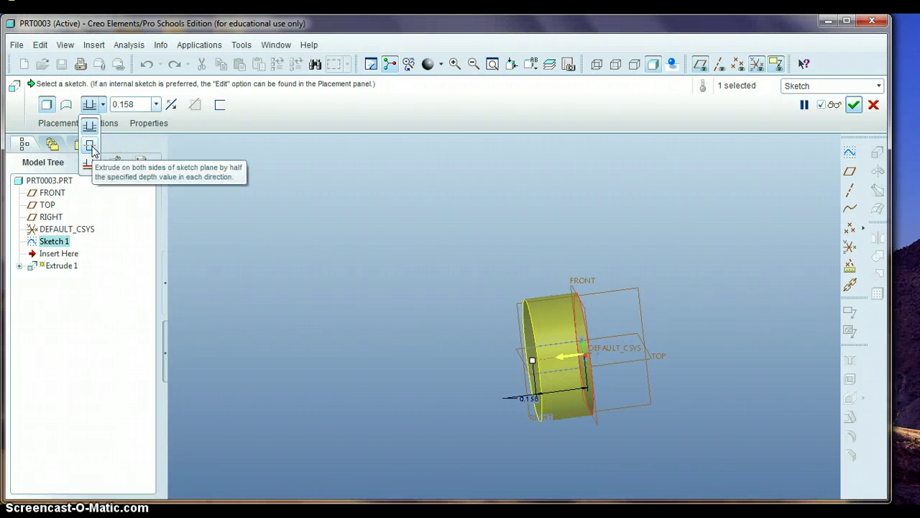
{"action": "left_click", "coordinate": [90, 147]}
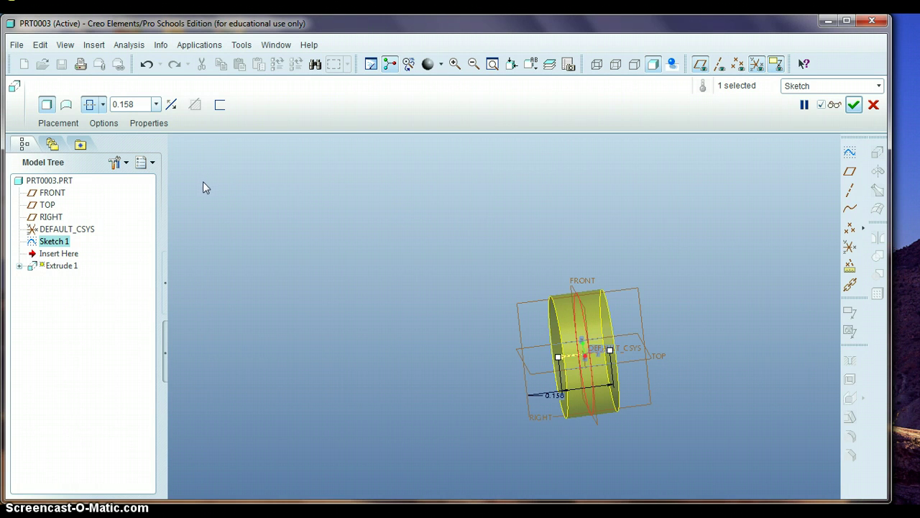
{"action": "left_click", "coordinate": [568, 287]}
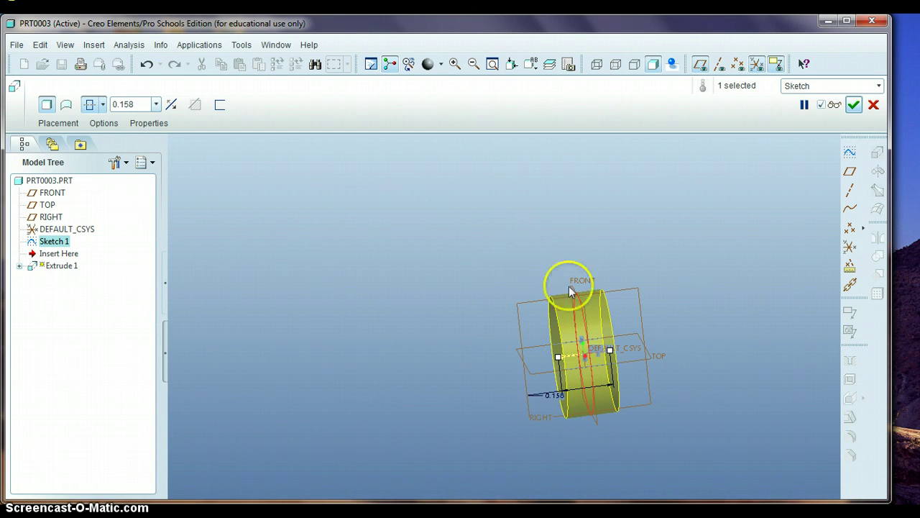
{"action": "double_click", "coordinate": [554, 394]}
{"action": "type", "text": "2.25"}
{"action": "key", "text": "Return"}
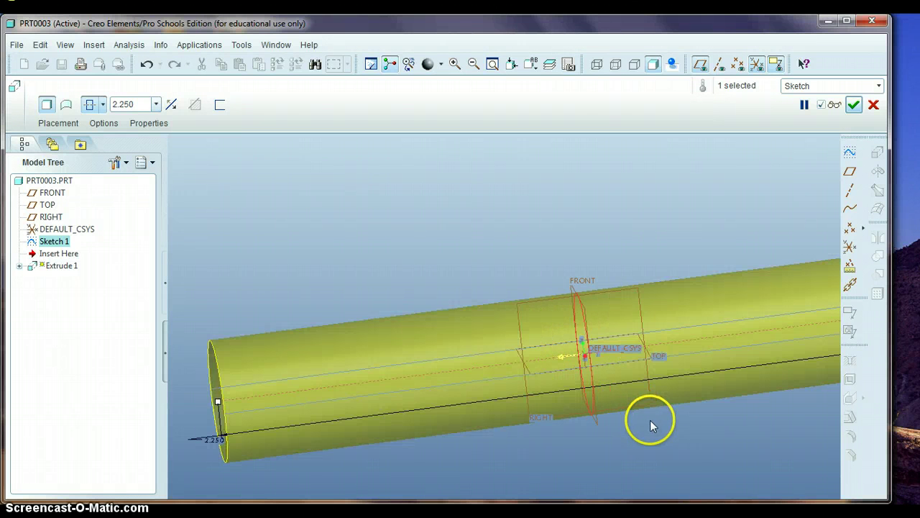
{"action": "scroll", "coordinate": [667, 328], "scroll_direction": "down", "scroll_amount": 3}
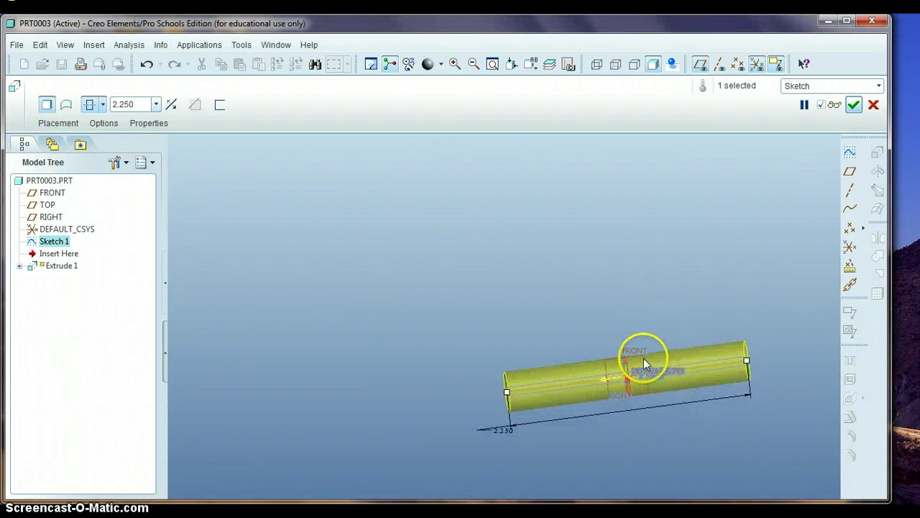
{"action": "middle_click_drag", "start_coordinate": [659, 363], "coordinate": [697, 363]}
- Complete Extrude 1 and start a new sketch on the axle's end face
{"action": "left_click", "coordinate": [854, 104]}
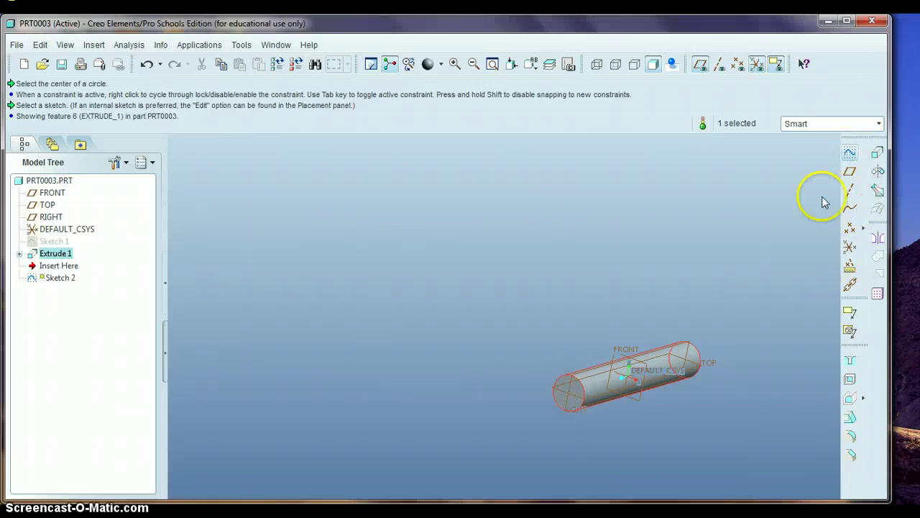
{"action": "left_click", "coordinate": [849, 153]}
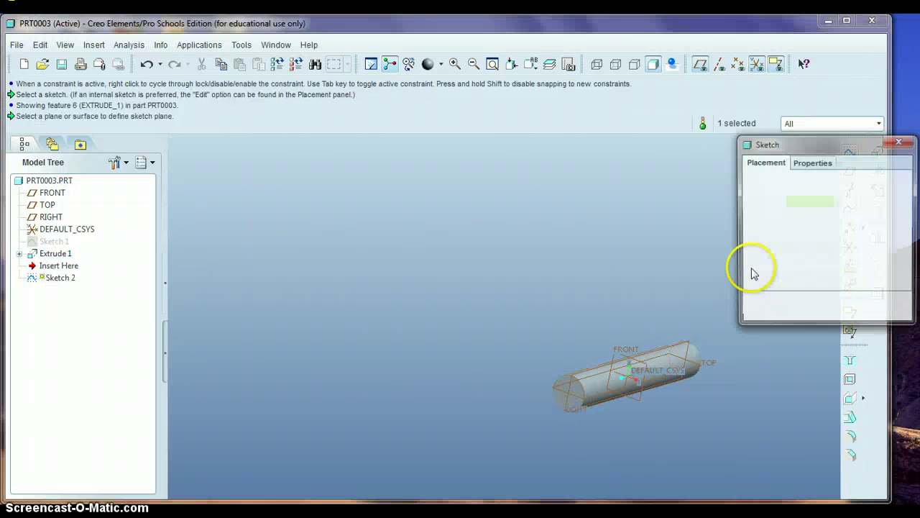
{"action": "left_click", "coordinate": [575, 392]}
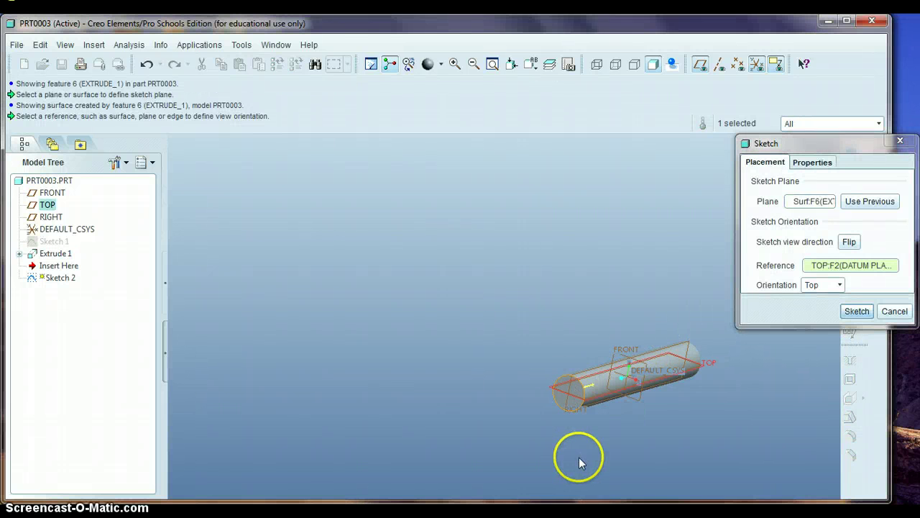
{"action": "left_click", "coordinate": [850, 309]}
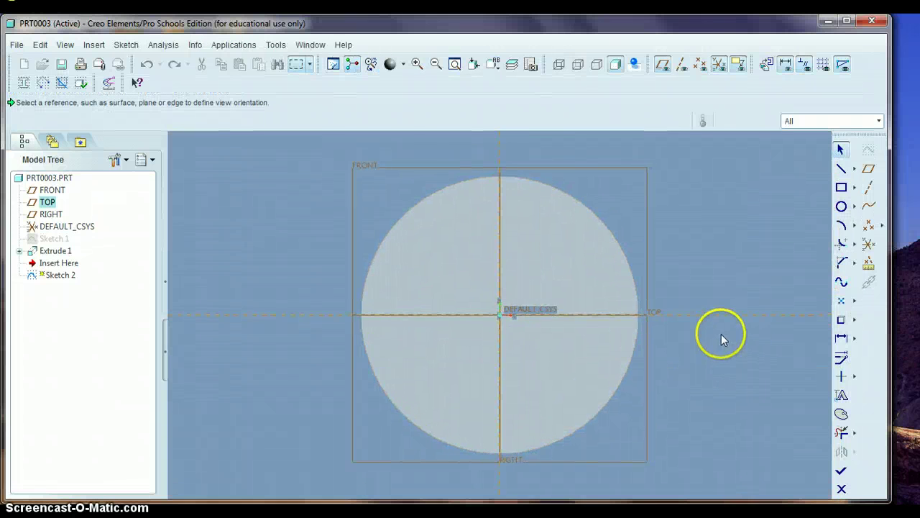
- Draw a circle centred on the axle axis, set its diameter to 1.5, and finish the sketch
{"action": "left_click", "coordinate": [841, 206]}
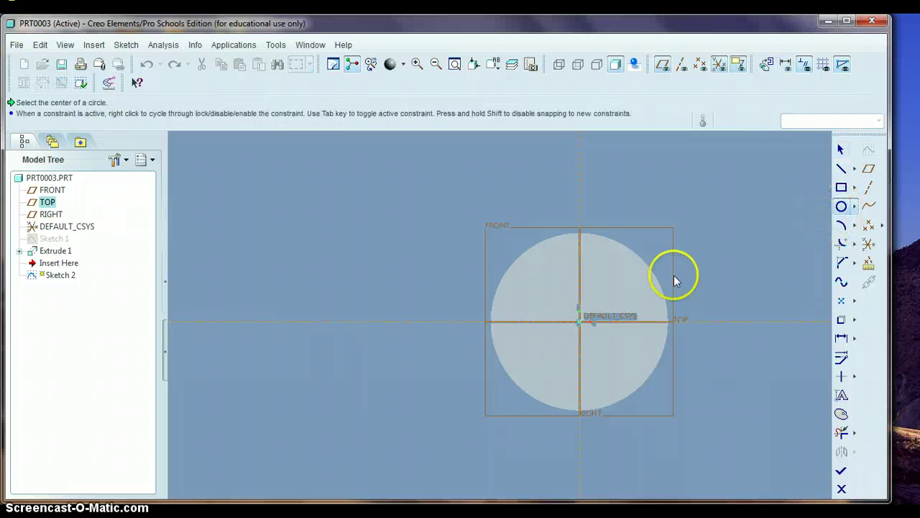
{"action": "left_click", "coordinate": [577, 323]}
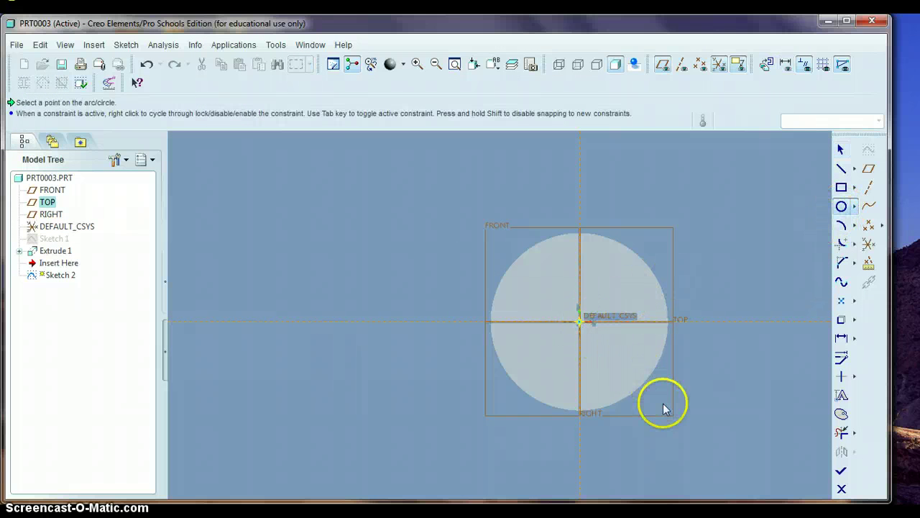
{"action": "left_click", "coordinate": [684, 428]}
{"action": "middle_click", "coordinate": [713, 424]}
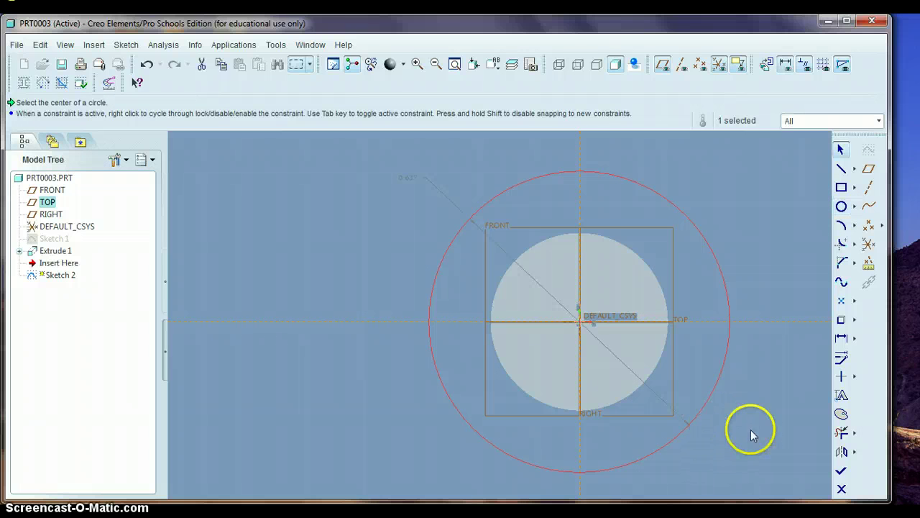
{"action": "double_click", "coordinate": [402, 180]}
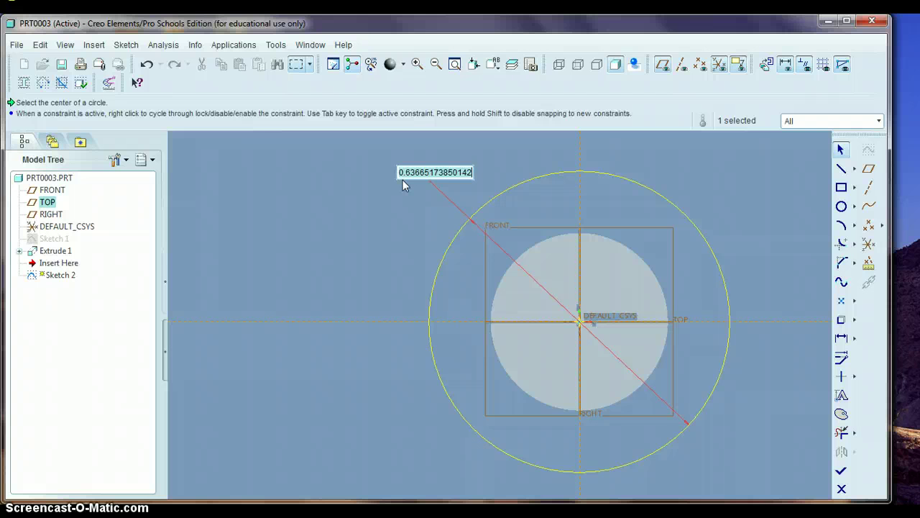
{"action": "type", "text": "1.5"}
{"action": "key", "text": "Return"}
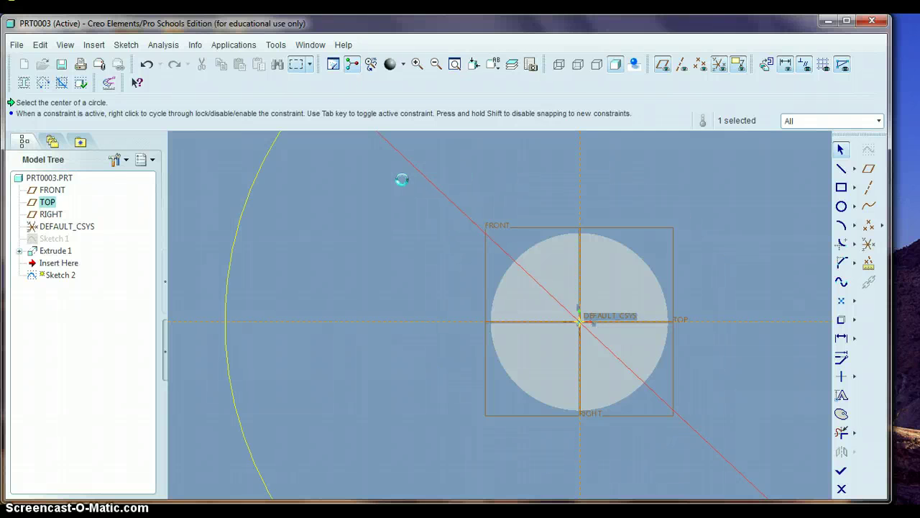
{"action": "scroll", "coordinate": [473, 237], "scroll_direction": "up", "scroll_amount": 5}
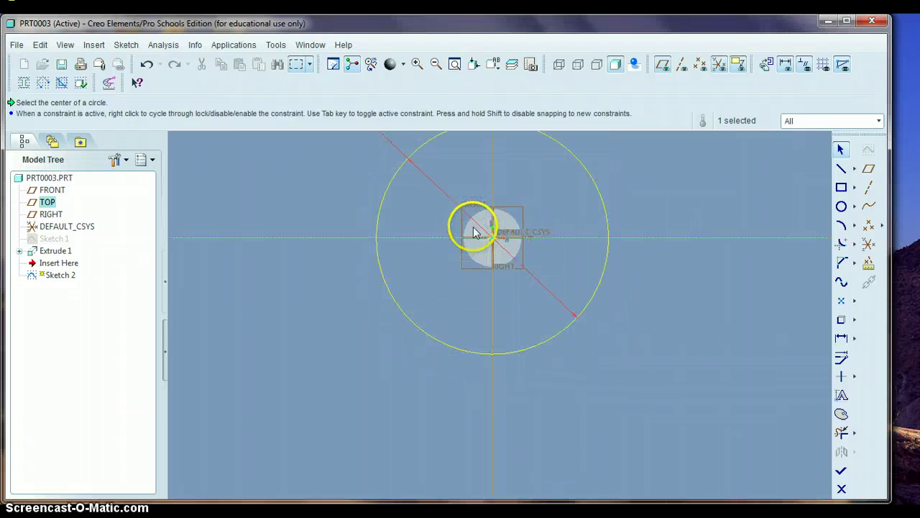
{"action": "scroll", "coordinate": [475, 230], "scroll_direction": "up", "scroll_amount": 1}
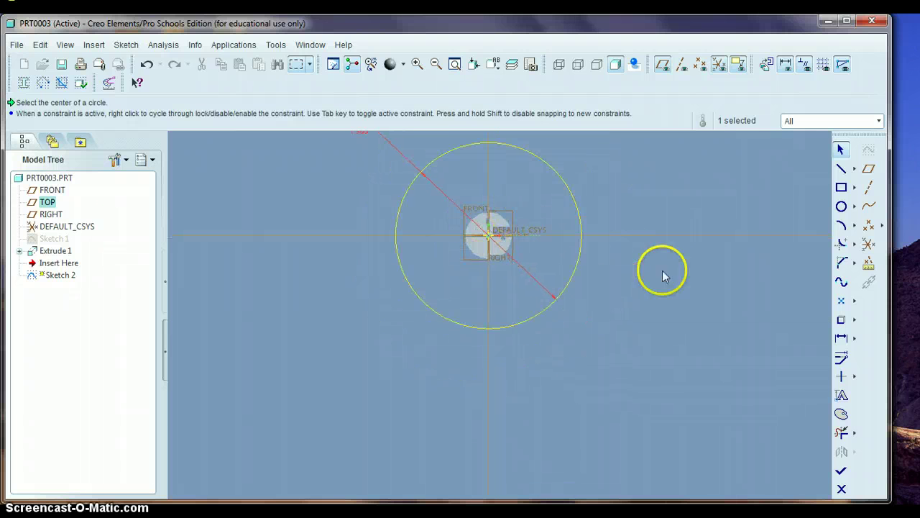
{"action": "left_click", "coordinate": [841, 472]}
{"action": "middle_click_drag", "start_coordinate": [616, 230], "coordinate": [550, 263]}
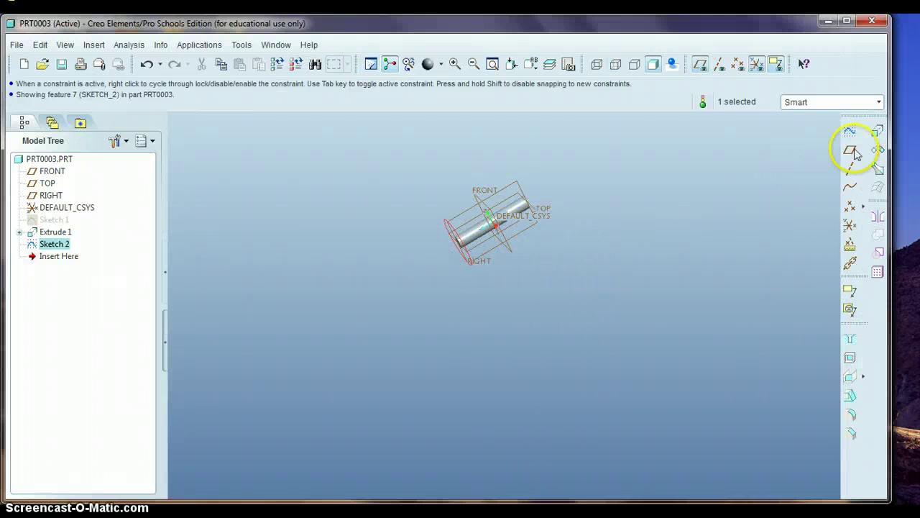
- Extrude Sketch 2 to a 0.5 depth to form the first wheel
{"action": "left_click", "coordinate": [877, 129]}
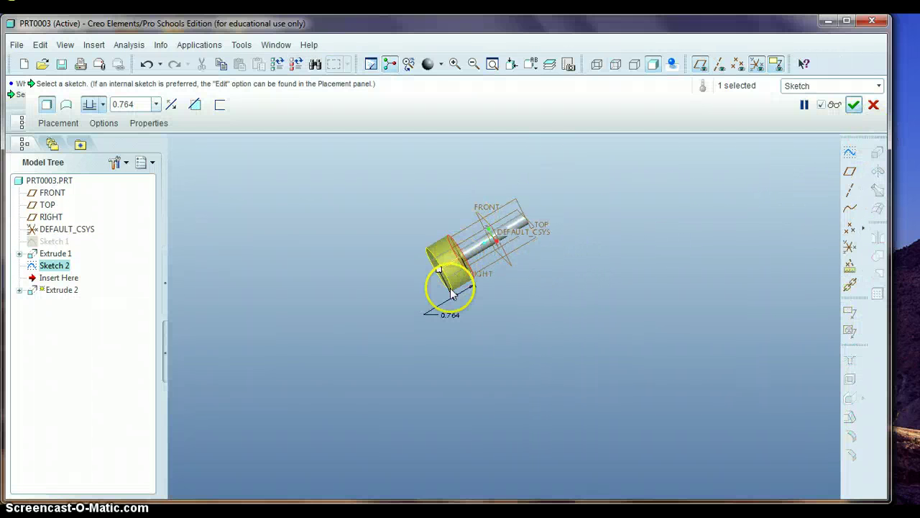
{"action": "double_click", "coordinate": [451, 315]}
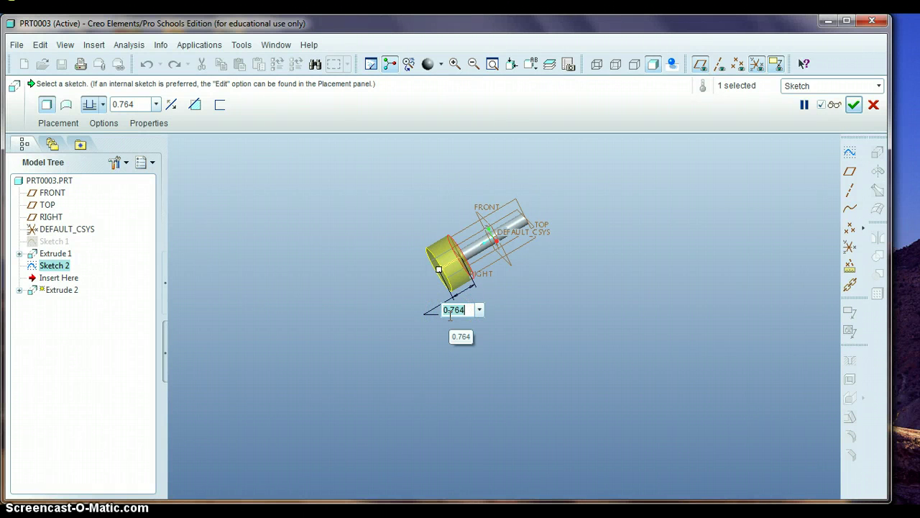
{"action": "type", "text": ".5"}
{"action": "left_click", "coordinate": [447, 314]}
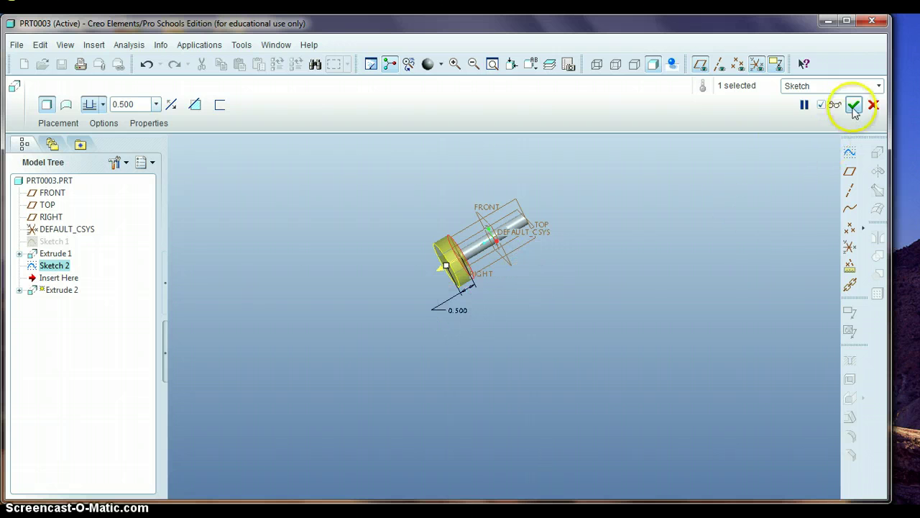
{"action": "left_click", "coordinate": [853, 106]}
{"action": "middle_click_drag", "start_coordinate": [530, 288], "coordinate": [489, 295]}
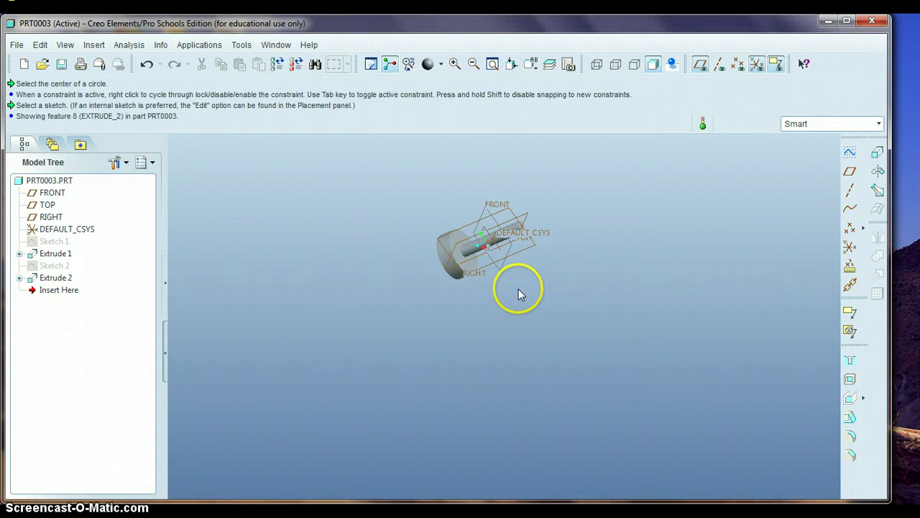
- Start Sketch 3 with the axle's far end face as the sketch plane
{"action": "left_click", "coordinate": [877, 152]}
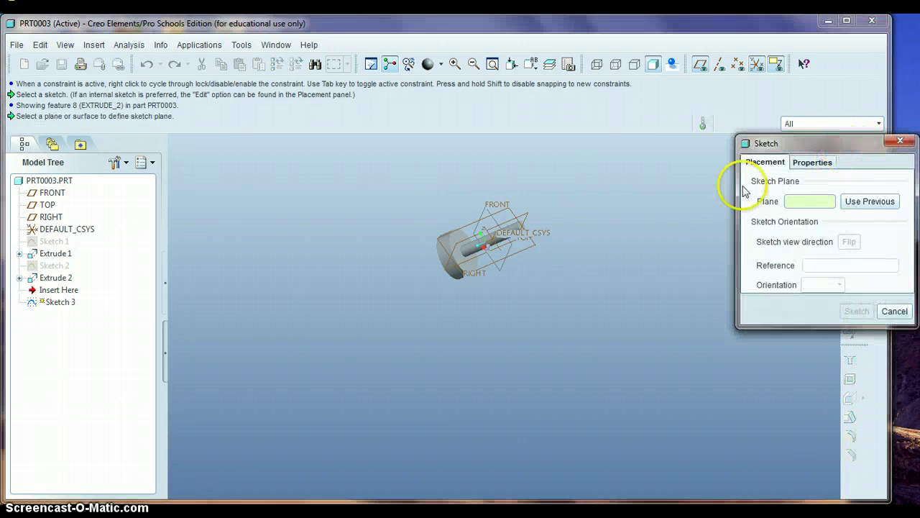
{"action": "scroll", "coordinate": [567, 217], "scroll_direction": "up", "scroll_amount": 5}
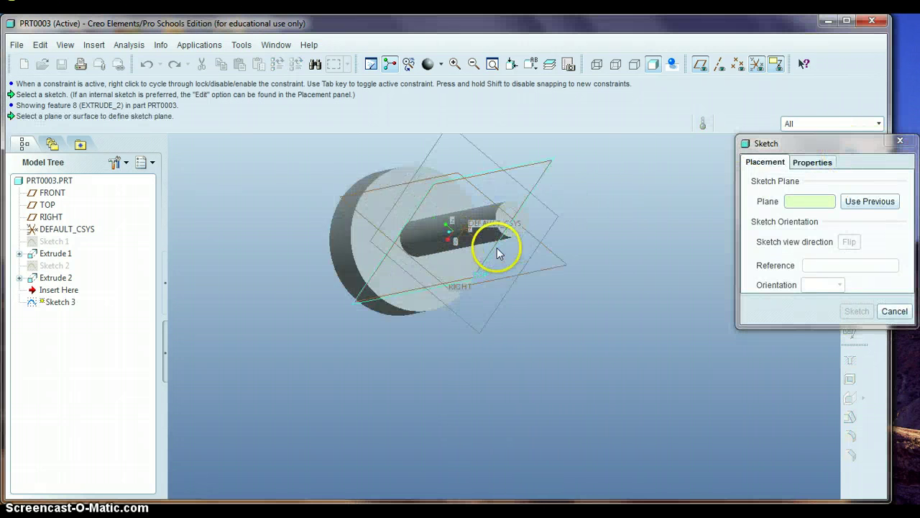
{"action": "left_click", "coordinate": [512, 215]}
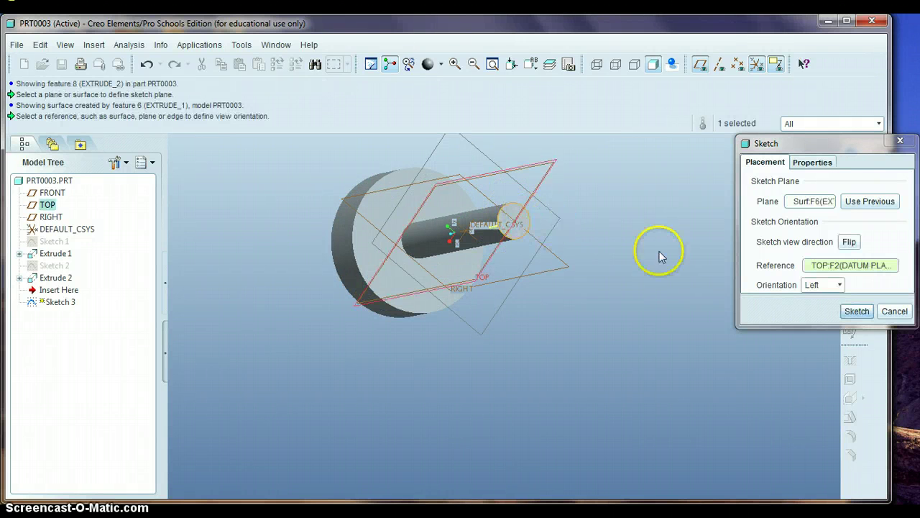
{"action": "left_click", "coordinate": [853, 309]}
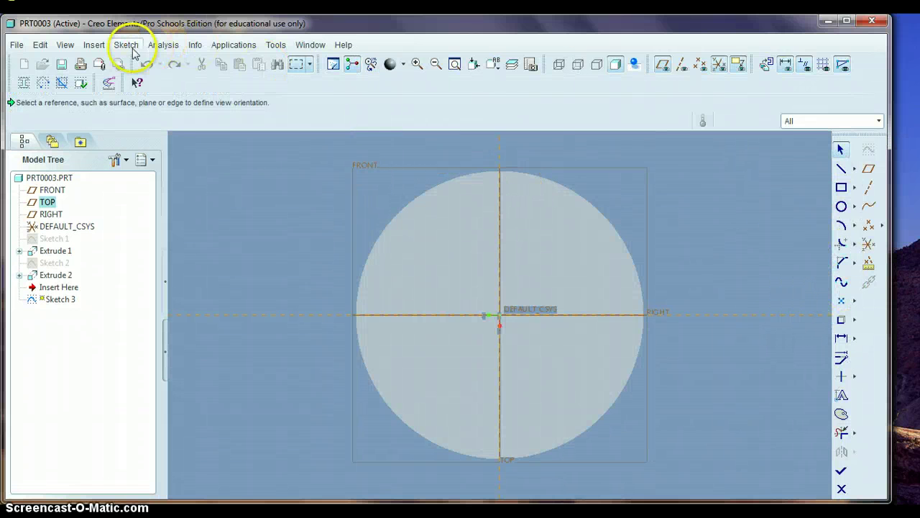
- Add the wheel surface as a sketch reference
{"action": "left_click", "coordinate": [127, 45]}
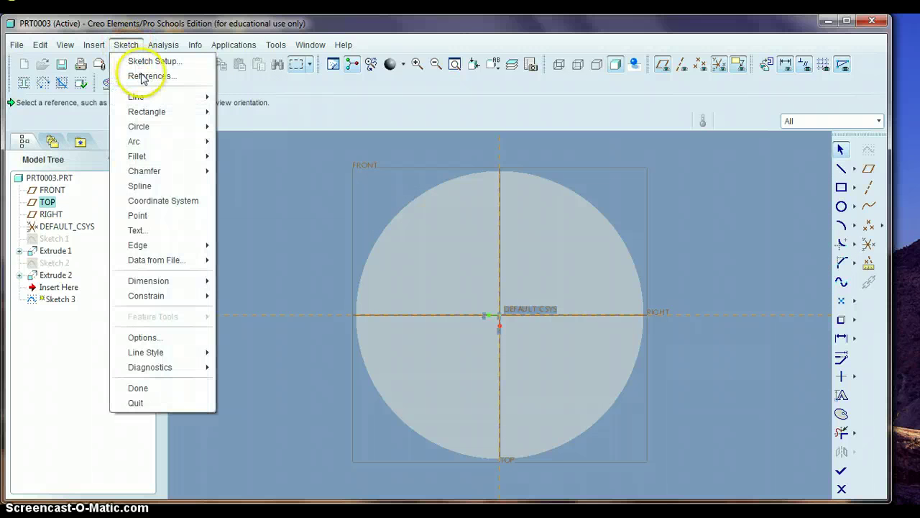
{"action": "left_click", "coordinate": [143, 77]}
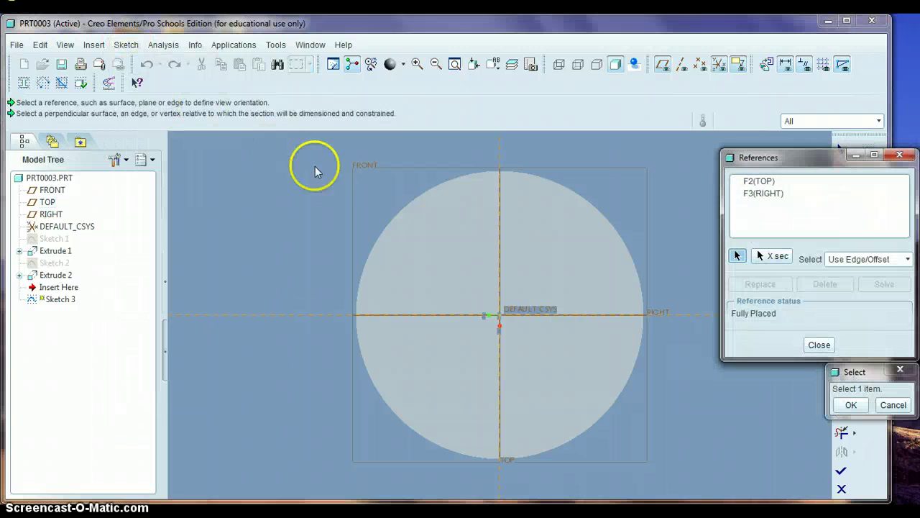
{"action": "left_click", "coordinate": [404, 206]}
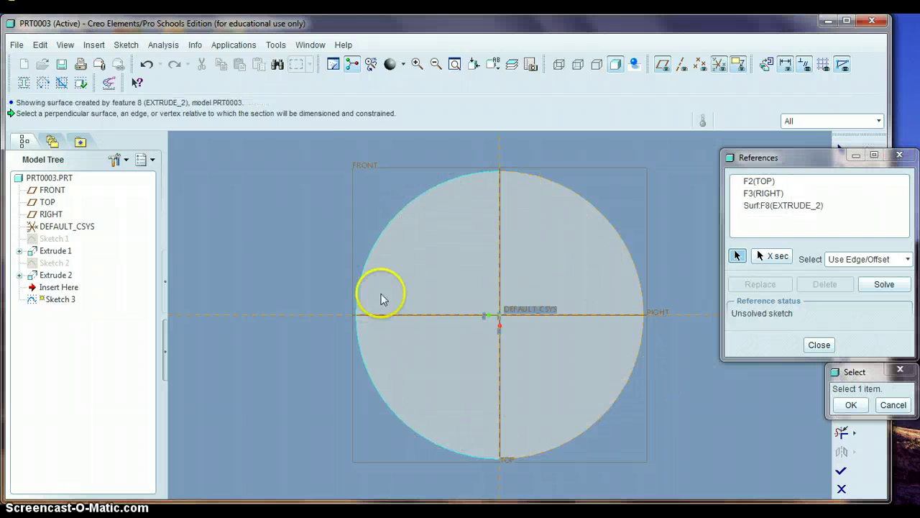
{"action": "left_click", "coordinate": [820, 344]}
- Draw a circle centred on the sketch origin, sized to the wheel's outer edge
{"action": "left_click", "coordinate": [841, 206]}
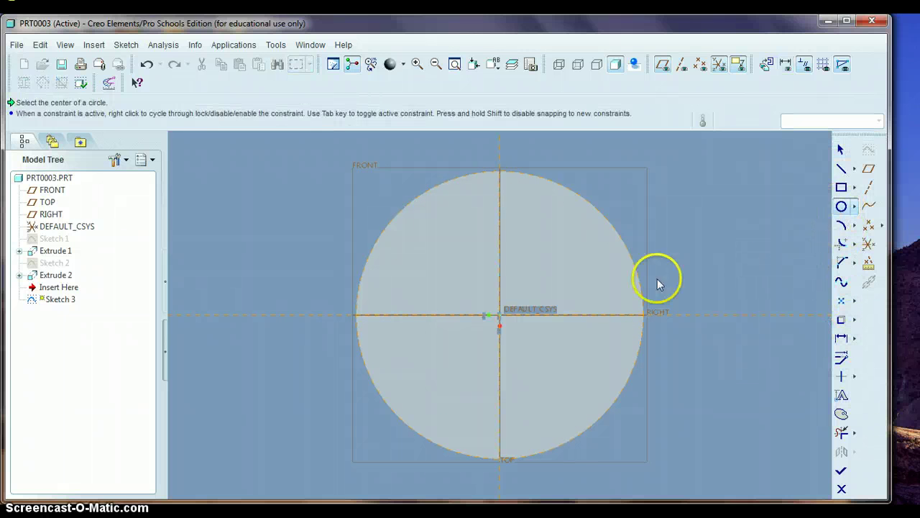
{"action": "left_click", "coordinate": [502, 315]}
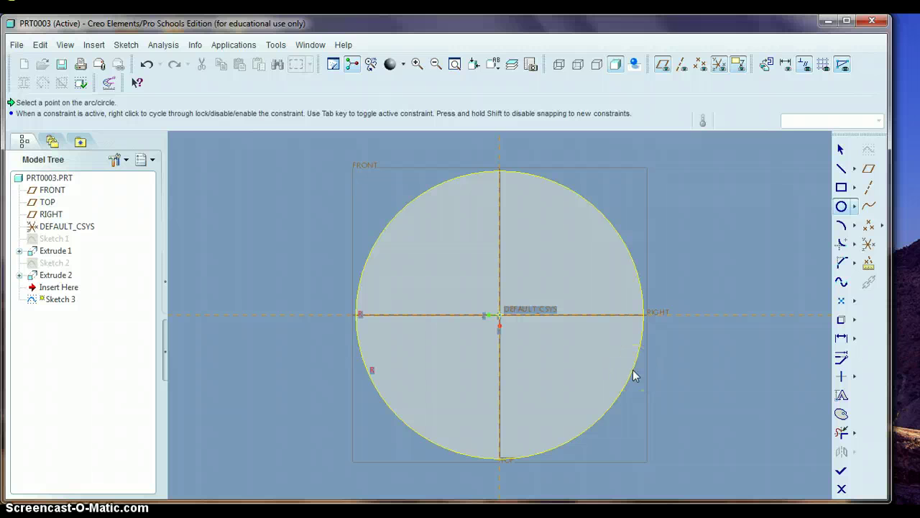
{"action": "left_click", "coordinate": [633, 369]}
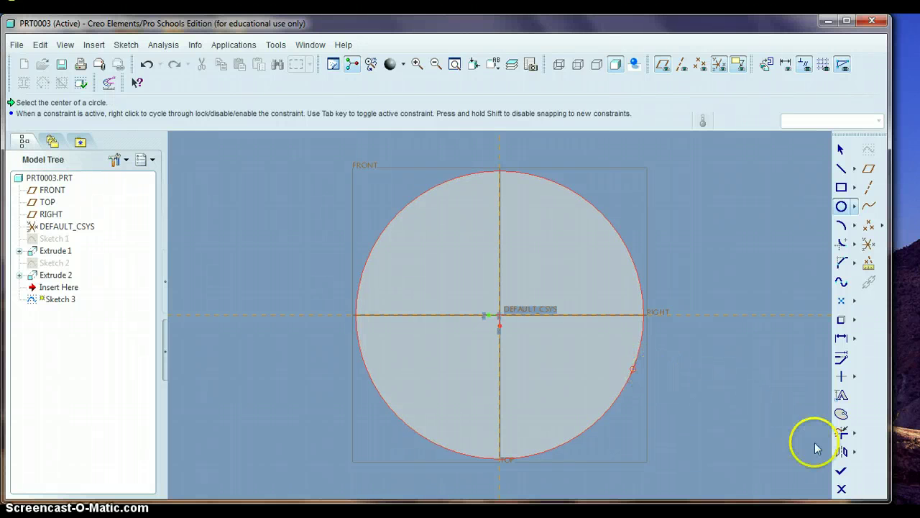
- Finish Sketch 3 and extrude it 0.5 deep as the second wheel, Extrude 3
{"action": "left_click", "coordinate": [842, 472]}
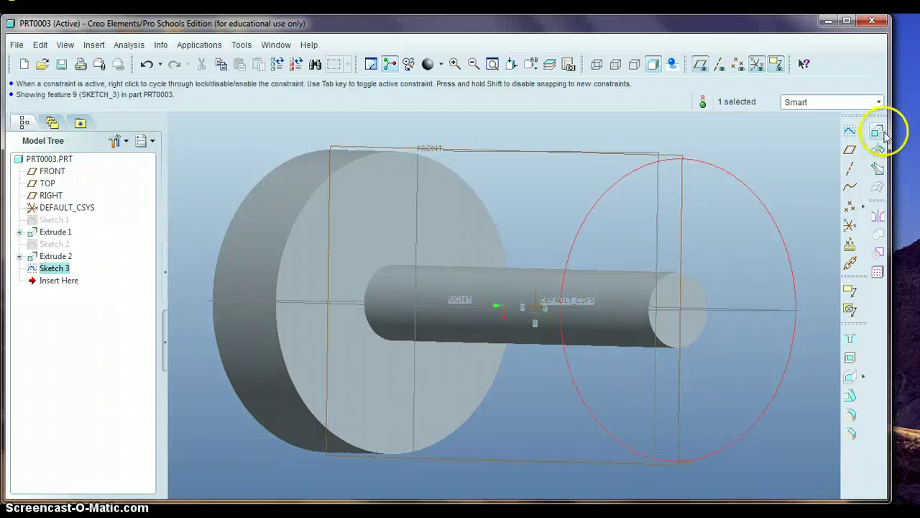
{"action": "left_click", "coordinate": [880, 134]}
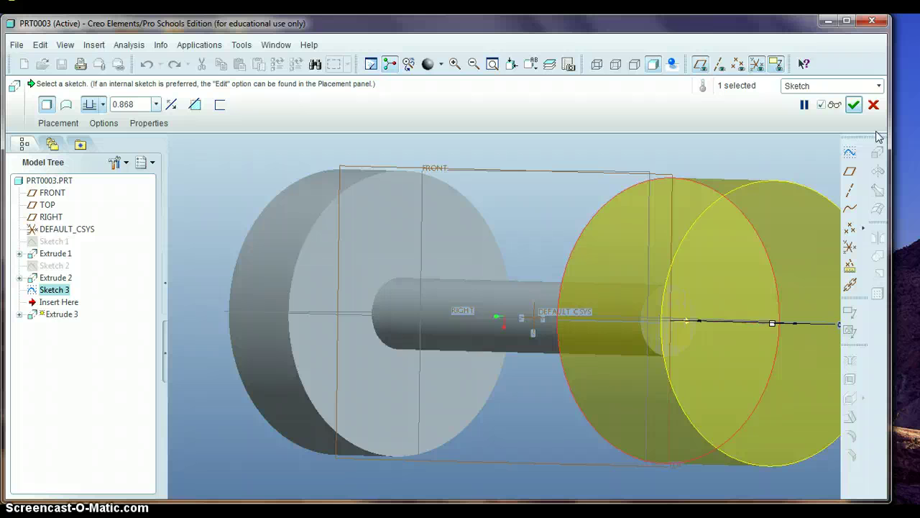
{"action": "scroll", "coordinate": [736, 216], "scroll_direction": "down", "scroll_amount": 3}
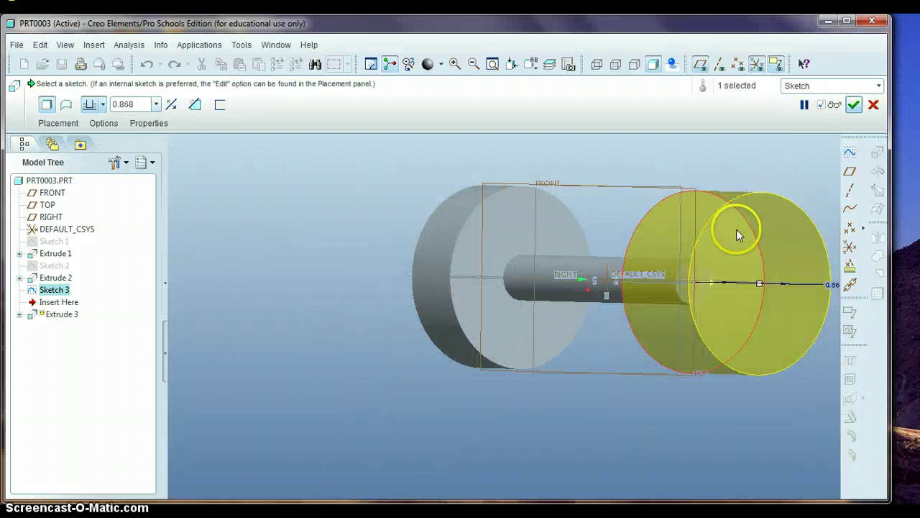
{"action": "scroll", "coordinate": [741, 237], "scroll_direction": "down", "scroll_amount": 4}
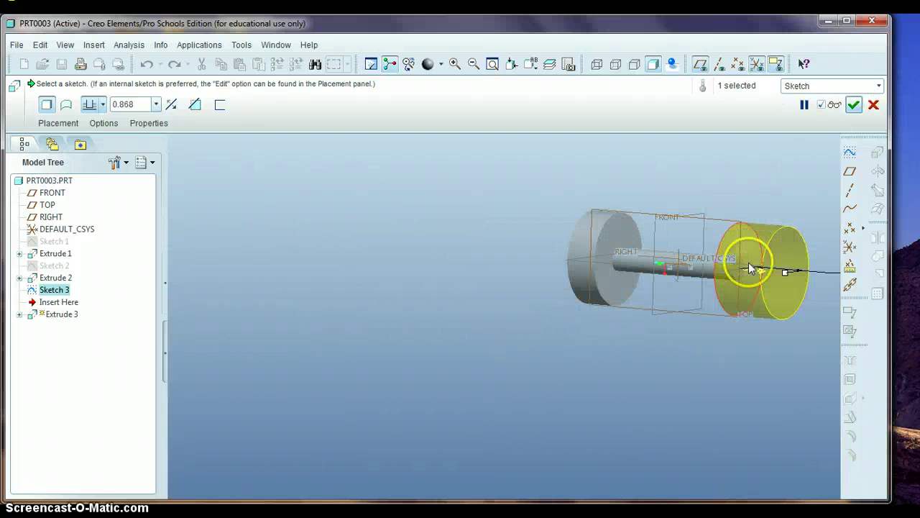
{"action": "double_click", "coordinate": [136, 105]}
{"action": "key", "text": "BackSpace"}
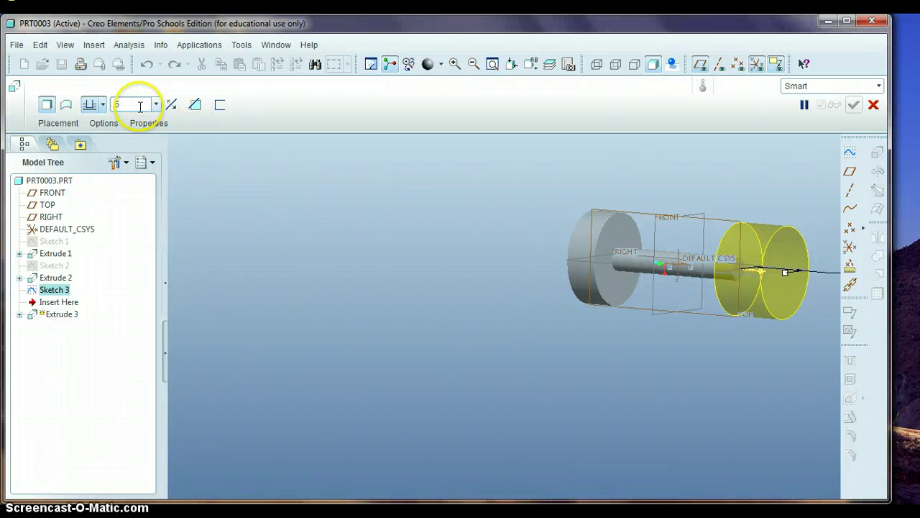
{"action": "type", "text": ".5"}
{"action": "key", "text": "Return"}
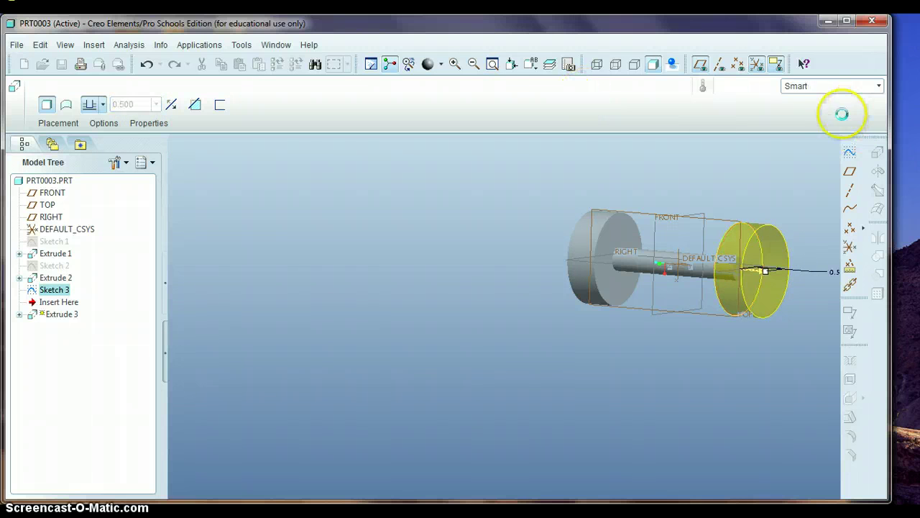
{"action": "left_click", "coordinate": [854, 105]}
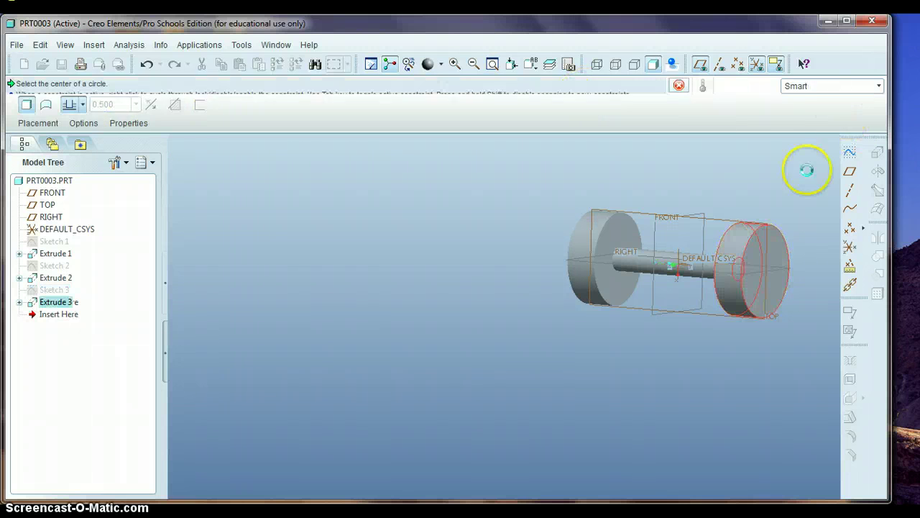
- Hide datum planes and coordinate systems, then round the left wheel's outer edge at 0.1
{"action": "left_click", "coordinate": [701, 64]}
{"action": "left_click", "coordinate": [755, 66]}
{"action": "middle_click_drag", "start_coordinate": [723, 160], "coordinate": [745, 172]}
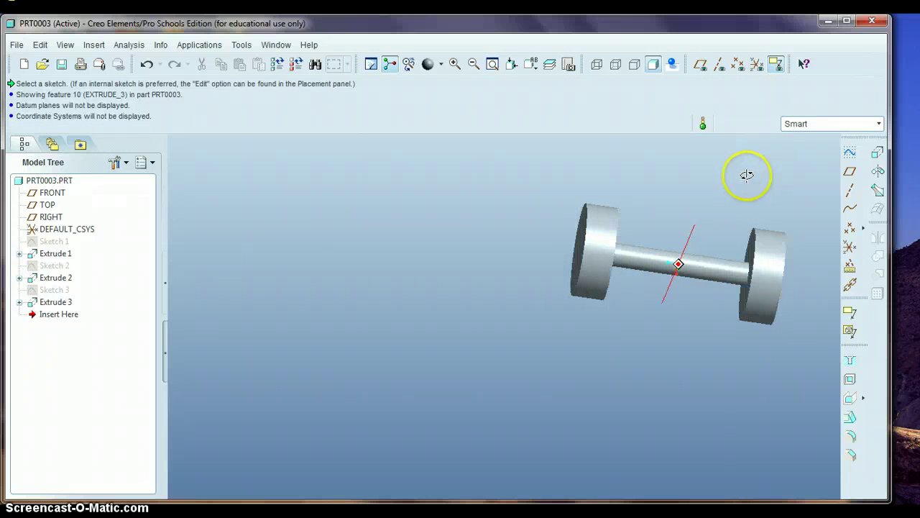
{"action": "left_click", "coordinate": [853, 436]}
{"action": "left_click", "coordinate": [585, 215]}
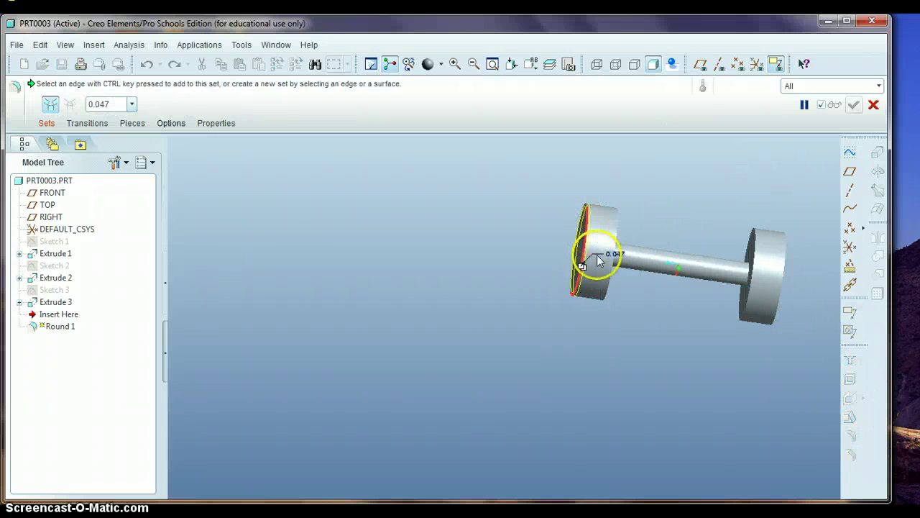
{"action": "left_click", "coordinate": [114, 104]}
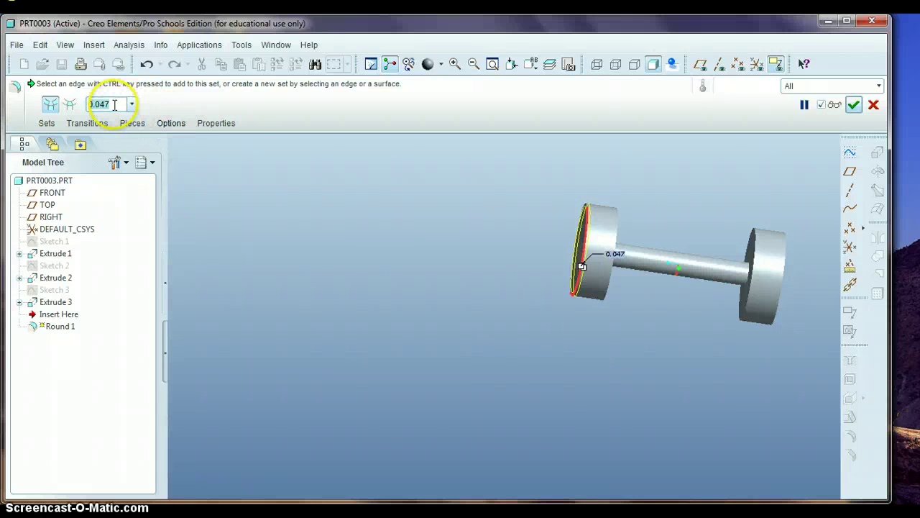
{"action": "type", "text": "0.1"}
{"action": "key", "text": "Return"}
{"action": "left_click", "coordinate": [853, 104]}
- Round the right wheel's outer edges as Round 2
{"action": "middle_click_drag", "start_coordinate": [698, 189], "coordinate": [656, 179]}
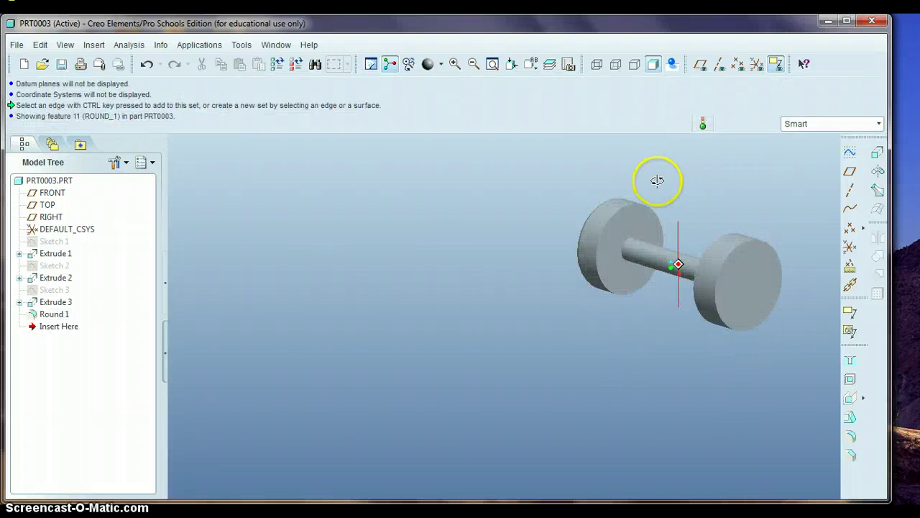
{"action": "left_click", "coordinate": [850, 435]}
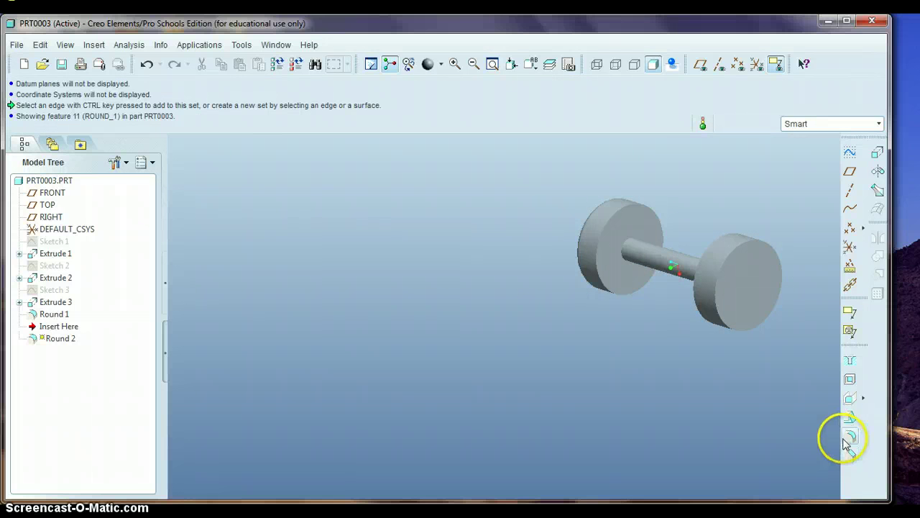
{"action": "left_click", "coordinate": [598, 225]}
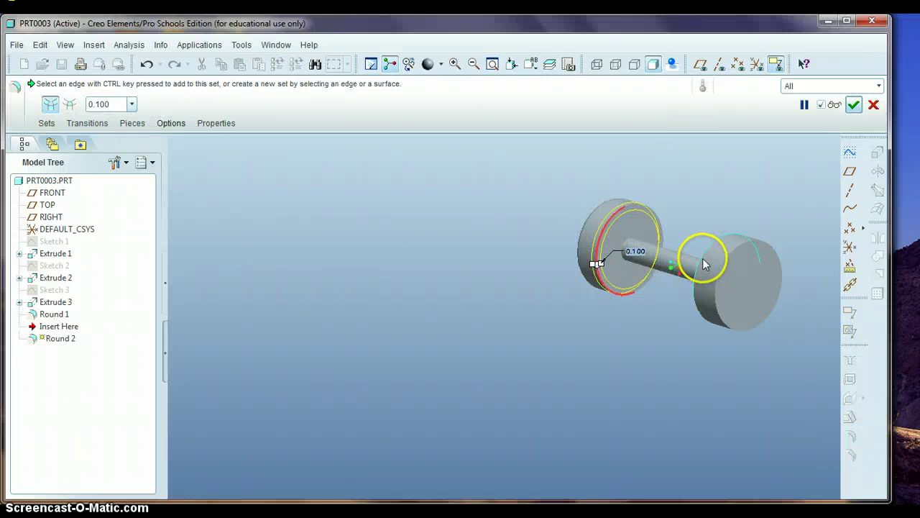
{"action": "left_click", "coordinate": [716, 263]}
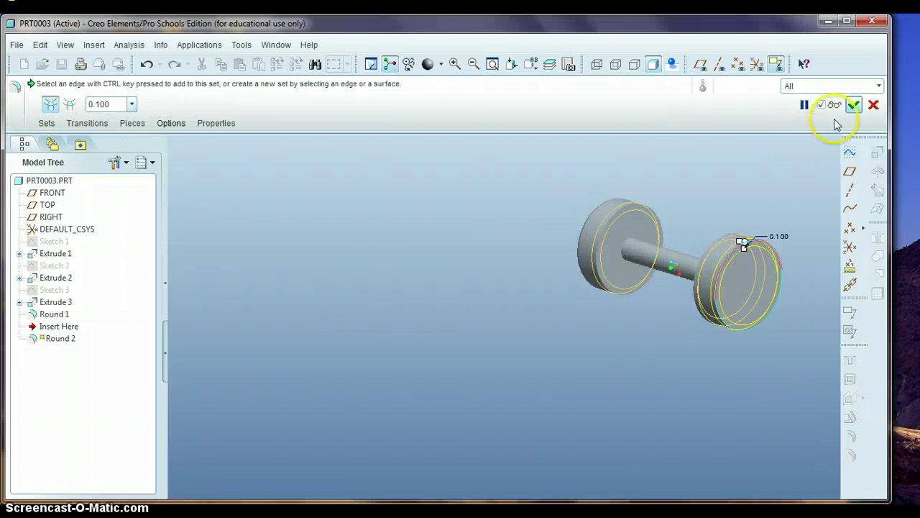
{"action": "left_click", "coordinate": [854, 104]}
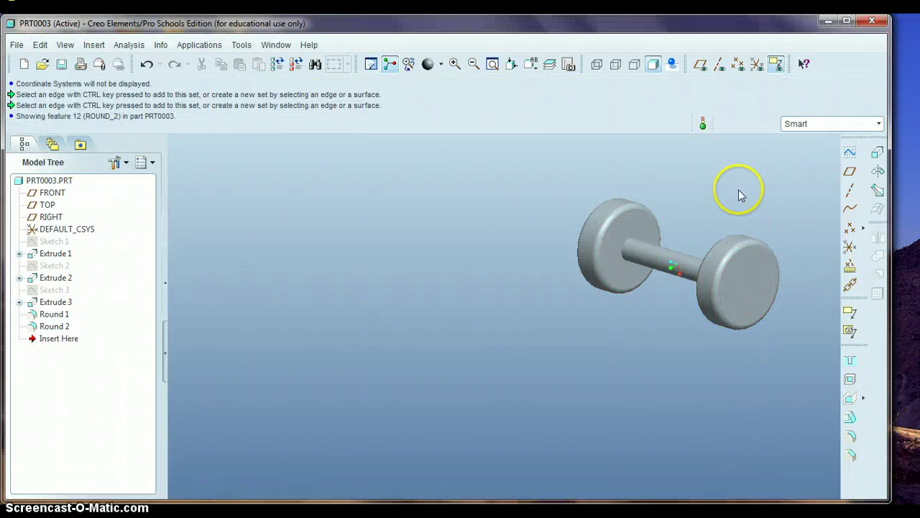
{"action": "middle_click_drag", "start_coordinate": [748, 189], "coordinate": [740, 267]}
{"action": "scroll", "coordinate": [755, 278], "scroll_direction": "down", "scroll_amount": 3}
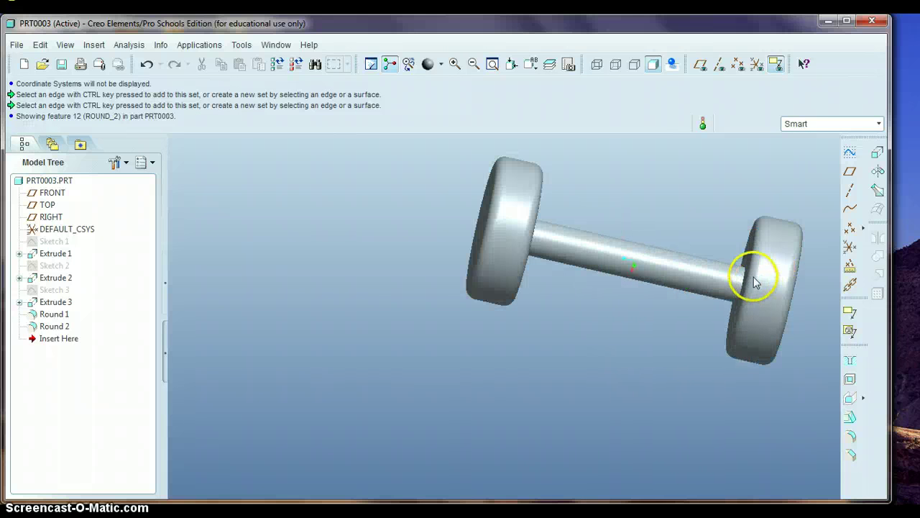
{"action": "middle_click_drag", "start_coordinate": [665, 205], "coordinate": [599, 242]}
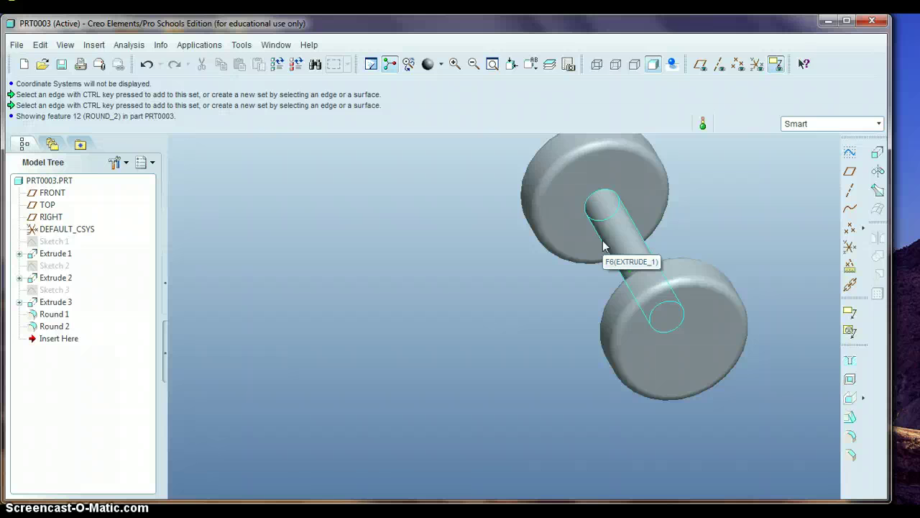
{"action": "mouse_move", "coordinate": [603, 247]}
{"action": "left_mouse_down"}
{"action": "mouse_move", "coordinate": [606, 230]}
{"action": "mouse_move", "coordinate": [288, 489]}
{"action": "left_mouse_up"}
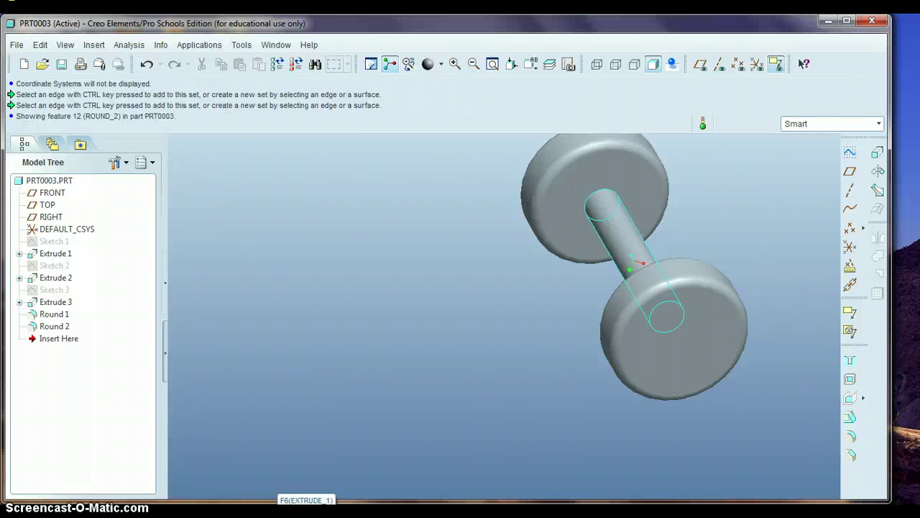